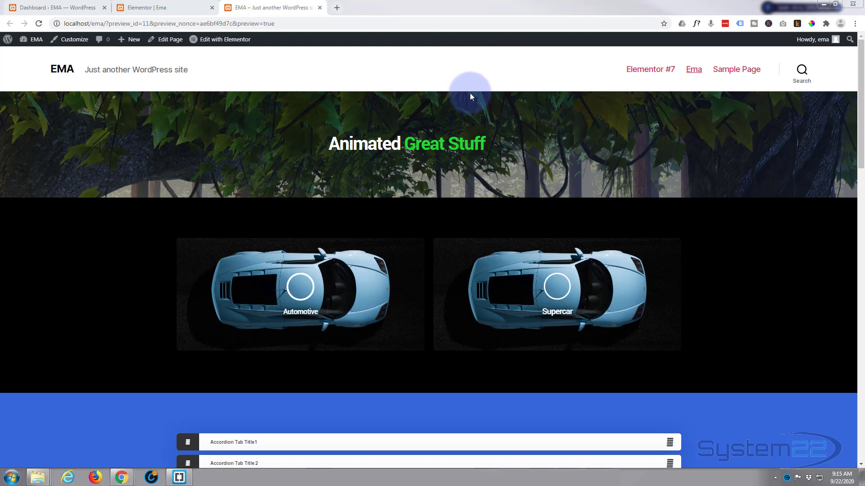
- Scroll the site preview down to the Our Team carousel and hover a card to reveal its details
scroll(469, 73, down, 3)
scroll(468, 77, down, 9)
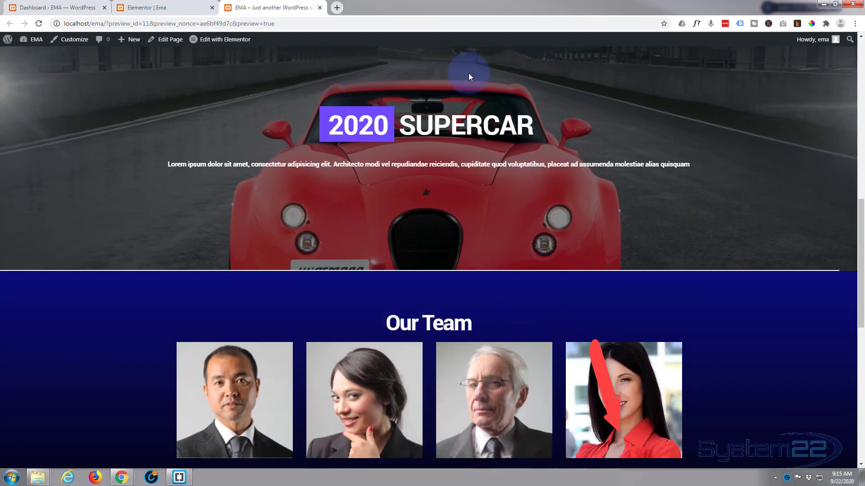
scroll(469, 73, down, 2)
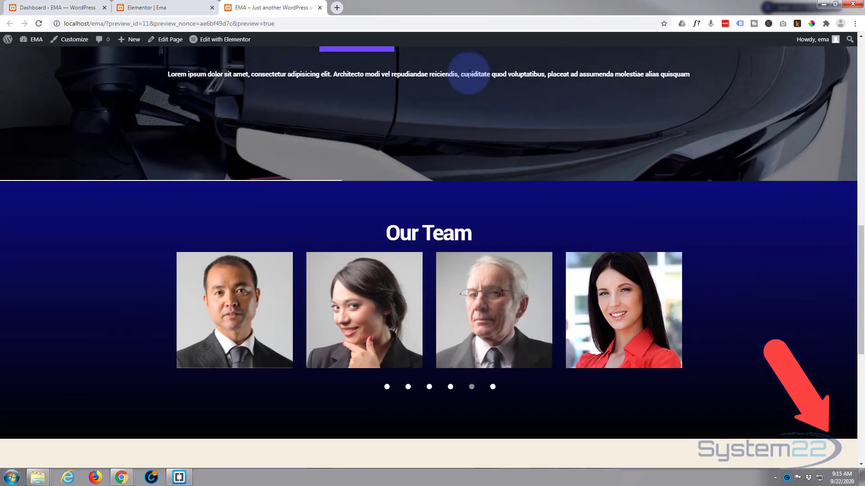
scroll(468, 73, down, 2)
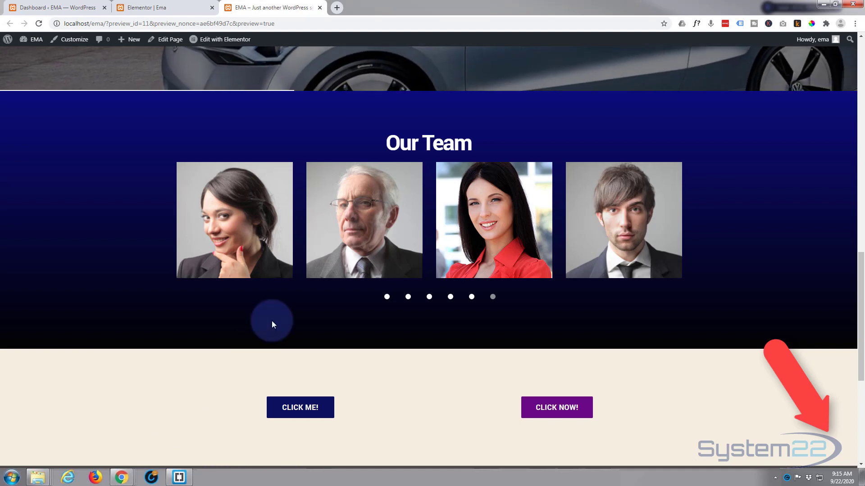
mouse_move(334, 223)
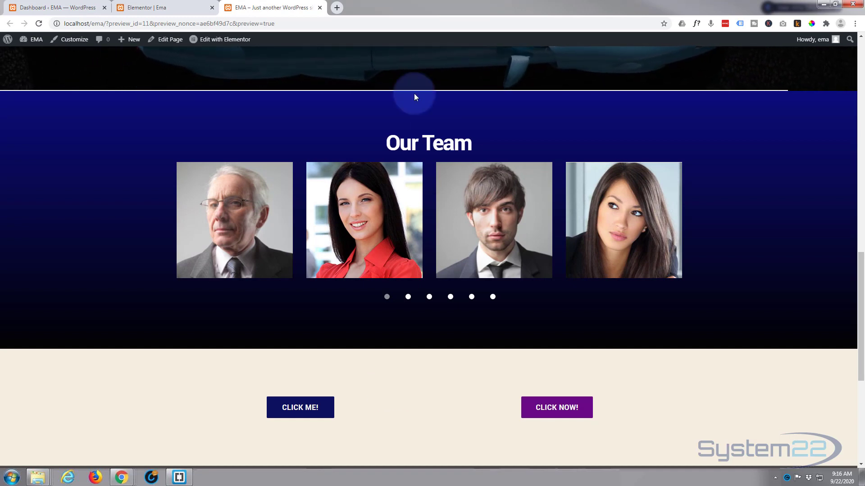
- Back in the Elementor editor, delete the existing Our Team section
click(174, 8)
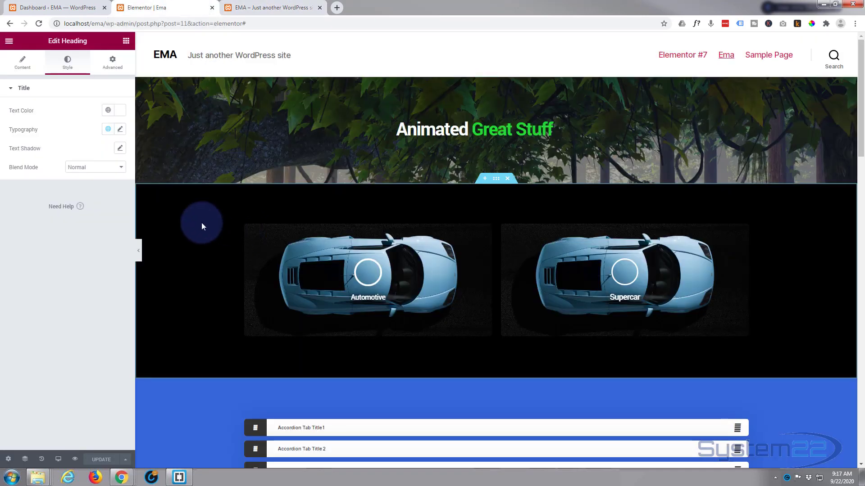
scroll(202, 225, down, 8)
scroll(201, 226, down, 8)
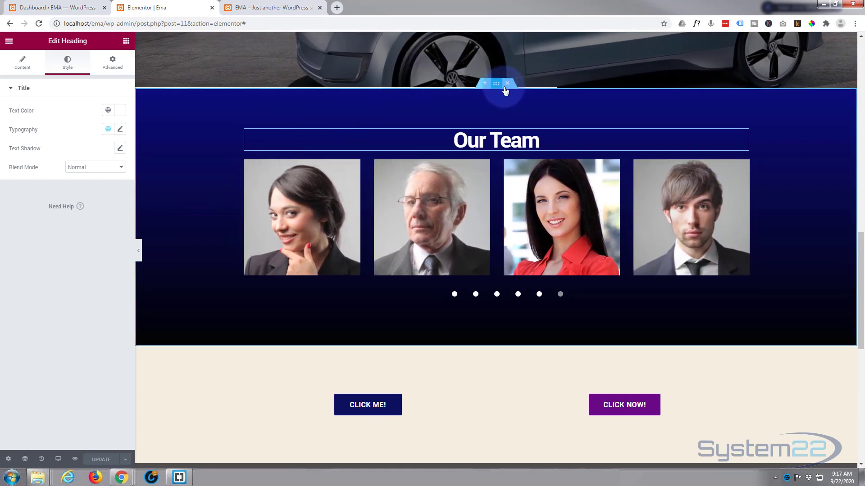
click(507, 84)
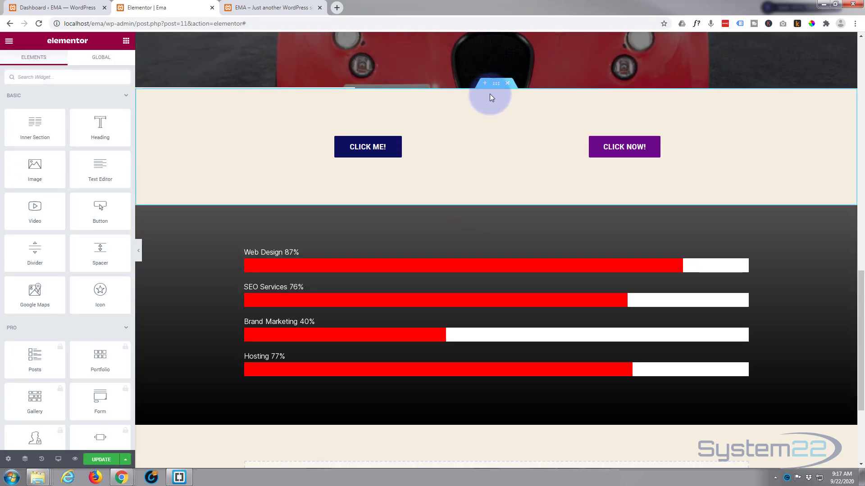
- Scroll to the empty section and bring the Master Addons widgets into view in the panel
scroll(466, 149, down, 3)
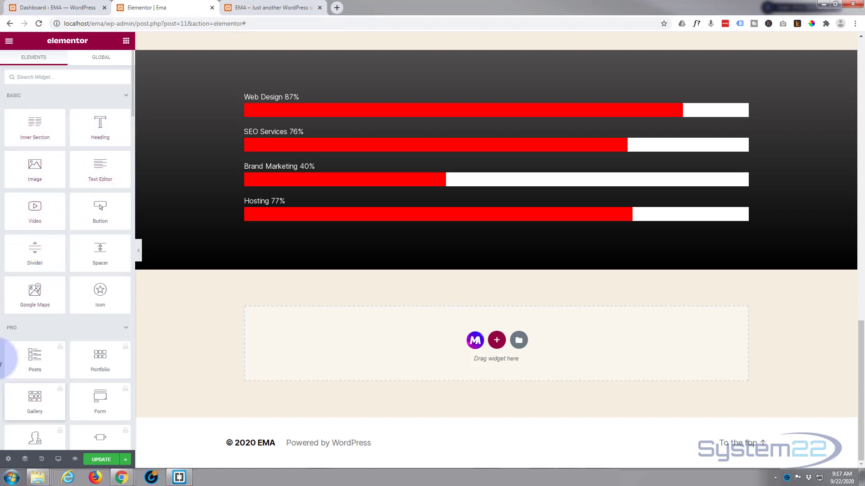
scroll(28, 339, down, 2)
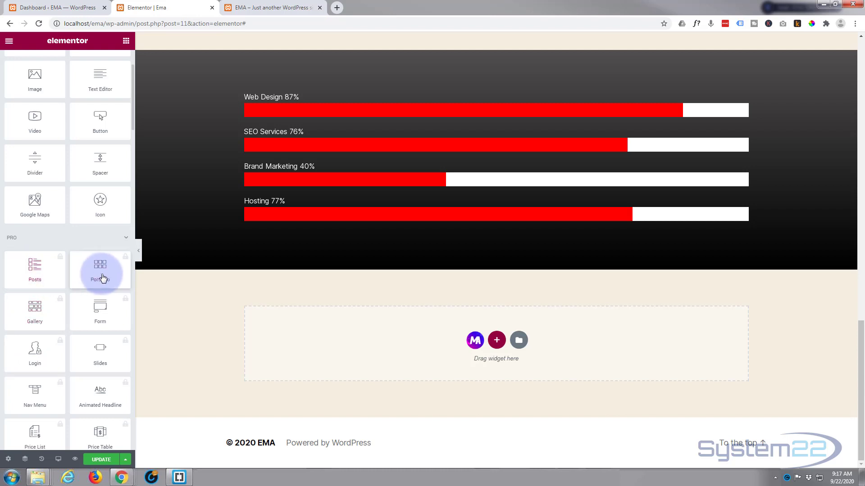
scroll(71, 326, down, 9)
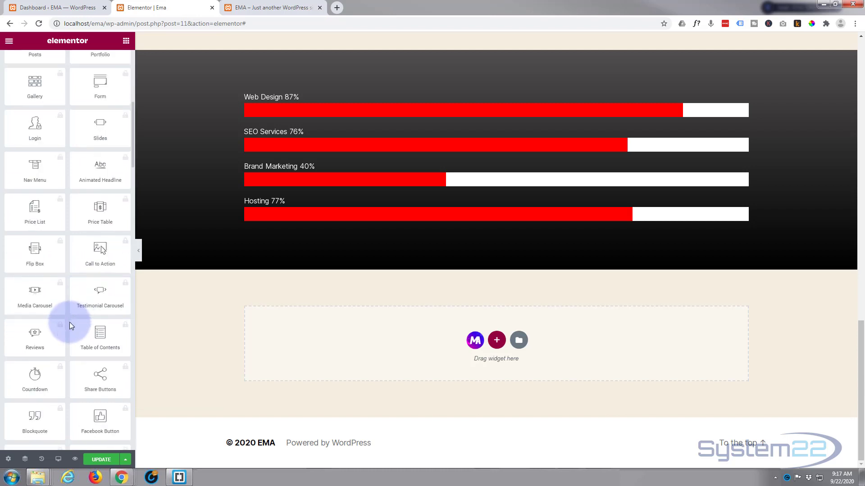
scroll(69, 323, down, 12)
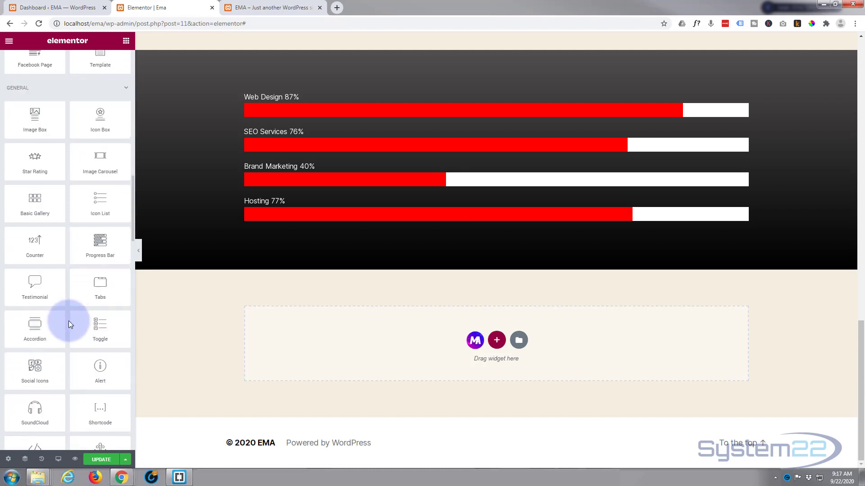
scroll(68, 320, down, 4)
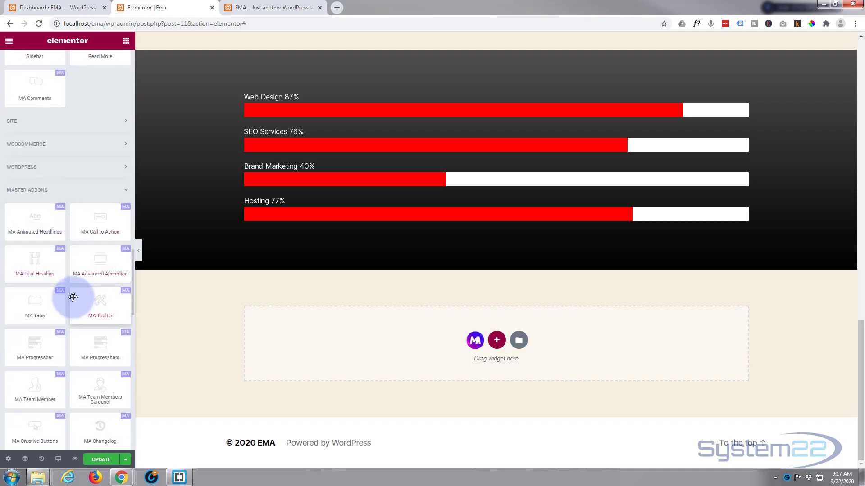
scroll(73, 297, down, 2)
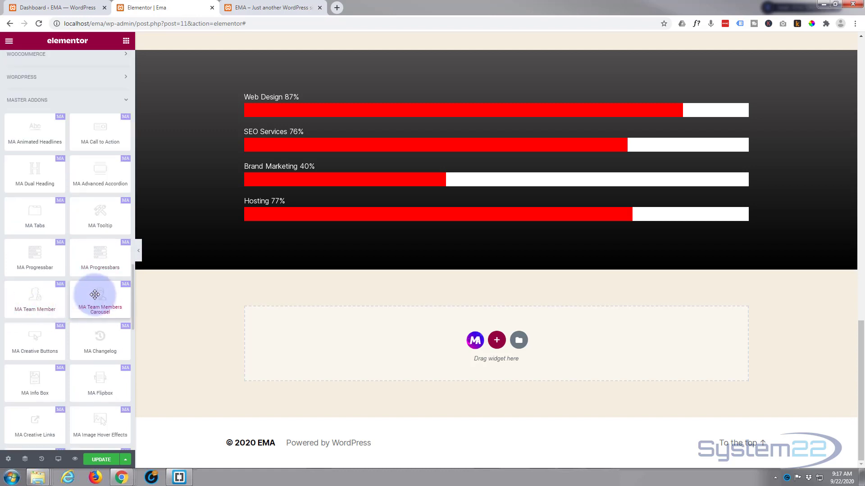
- Drop MA Team Members Carousel into the empty section and give Member #1 the grey-haired man's portrait
drag(95, 295, 463, 338)
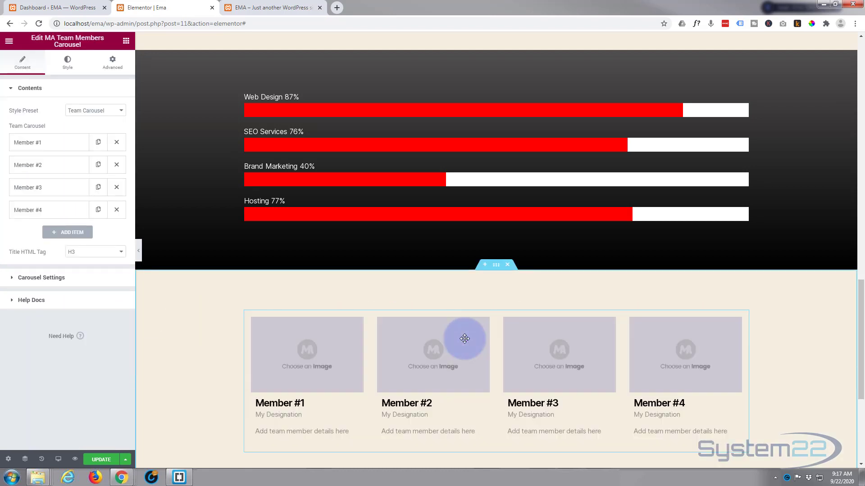
scroll(213, 350, down, 2)
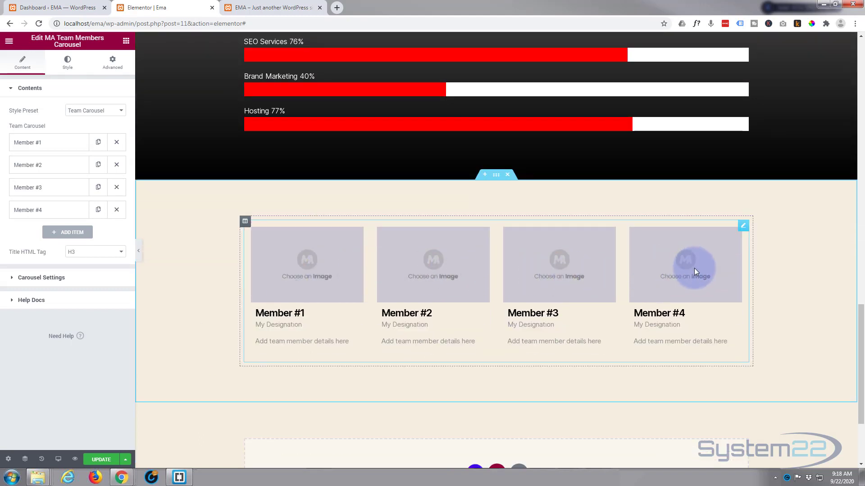
click(51, 146)
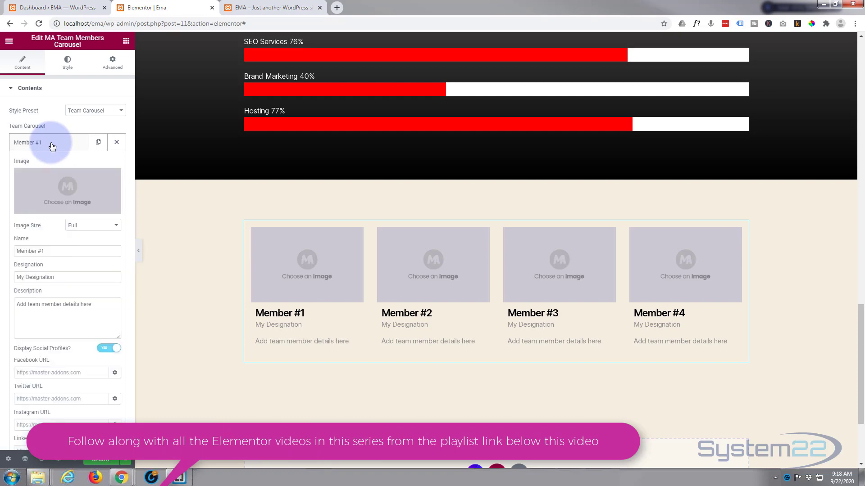
click(64, 188)
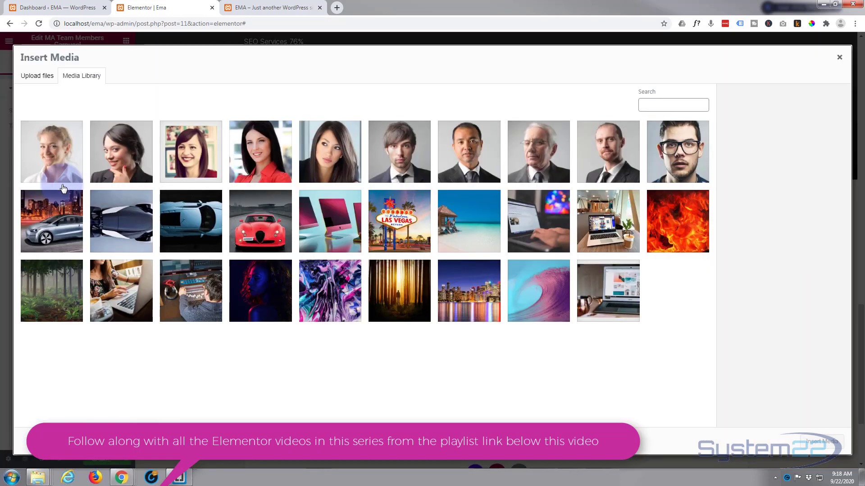
click(533, 150)
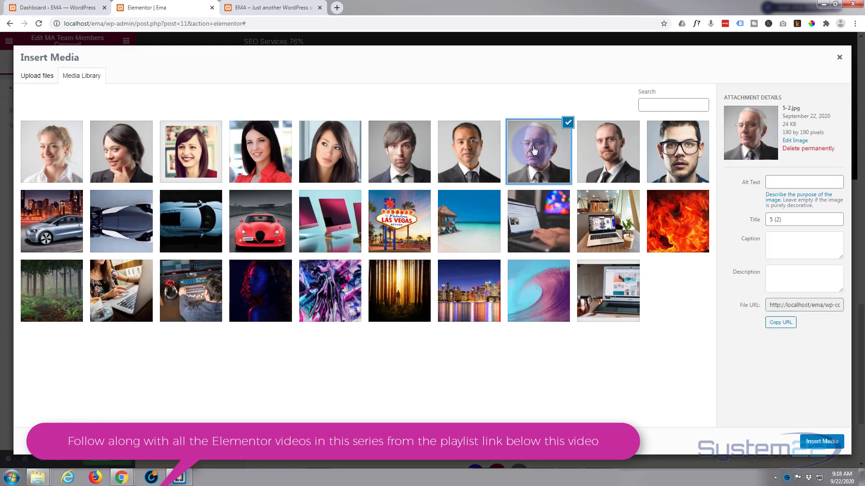
click(821, 442)
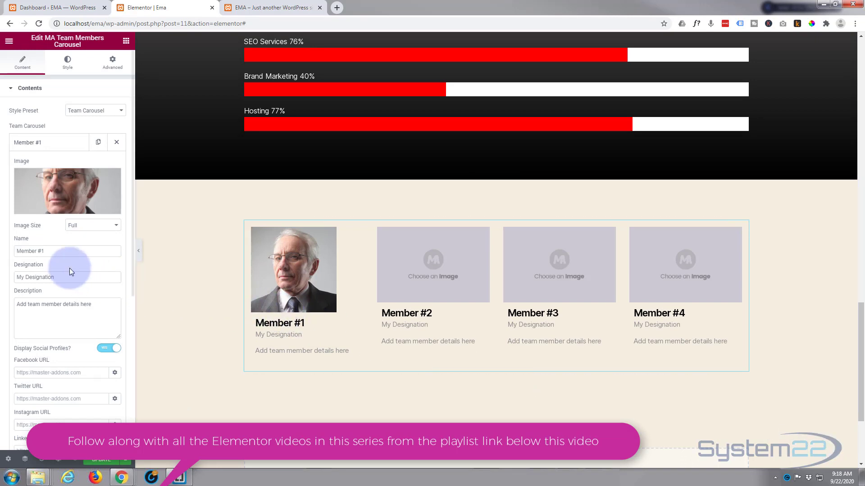
drag(47, 250, 1, 258)
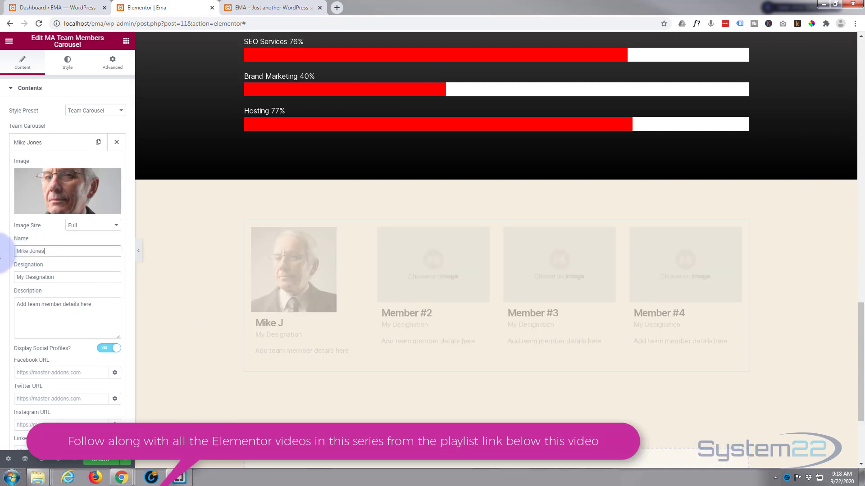
drag(57, 275, 10, 276)
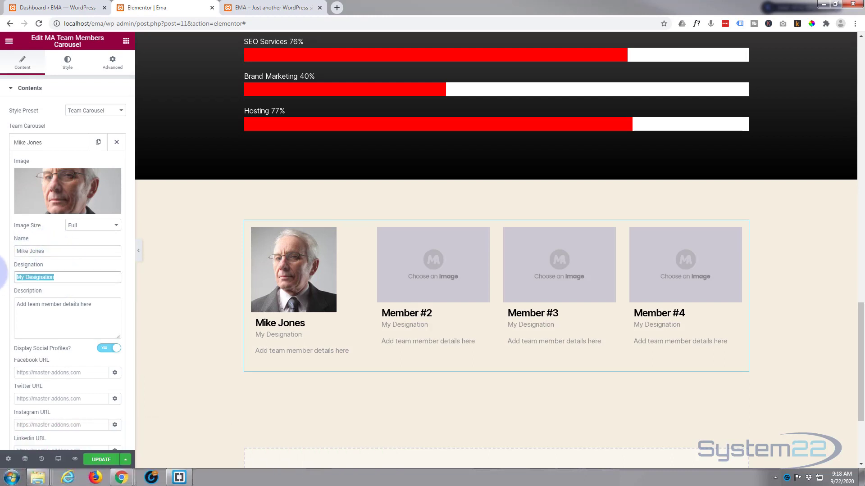
text(Ceo)
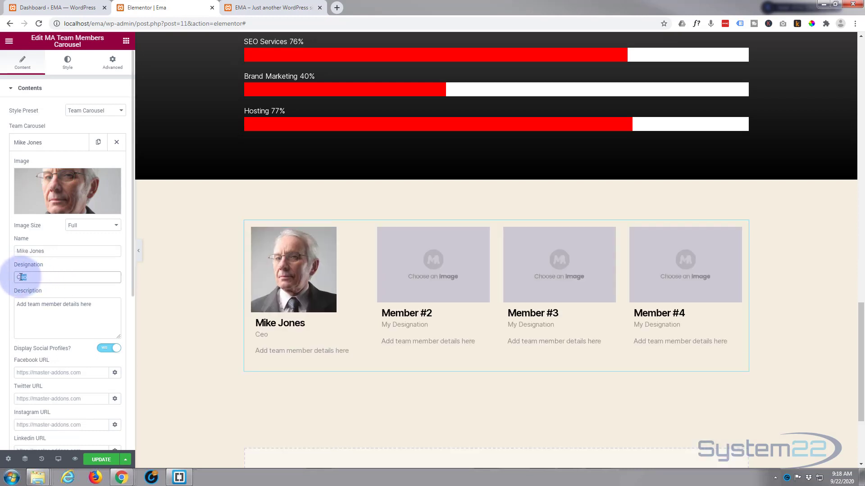
text(CEO)
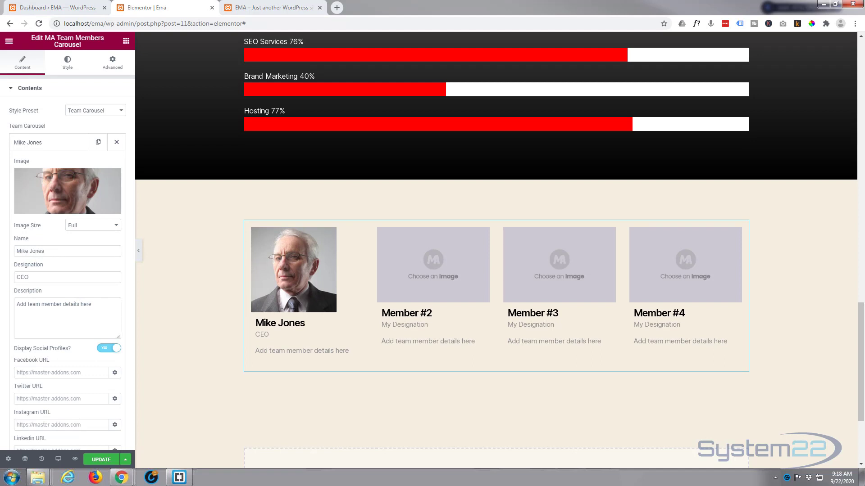
- Replace the description with a Lorem ipsum paragraph, trimmed before 'Vestibulum'
drag(96, 304, 11, 306)
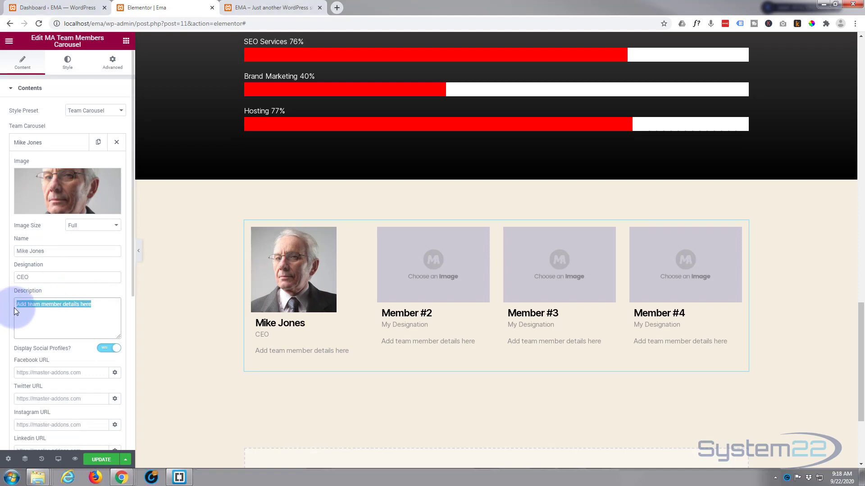
text(Sed pretium erat quam, nec rhoncus urna convallis ac. Phasellus gravida enim non rhoncus aliquet. Vestibulum vulputate convallis lectus, vitae semper arcu aliquet id.)
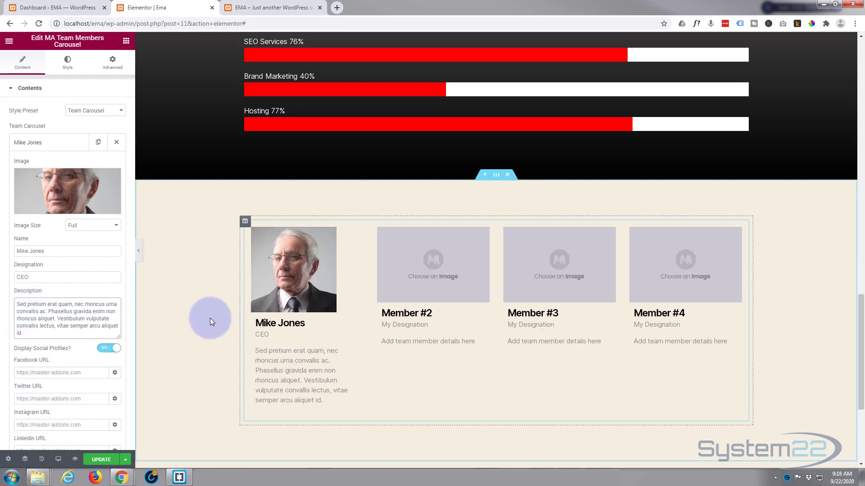
scroll(99, 292, down, 1)
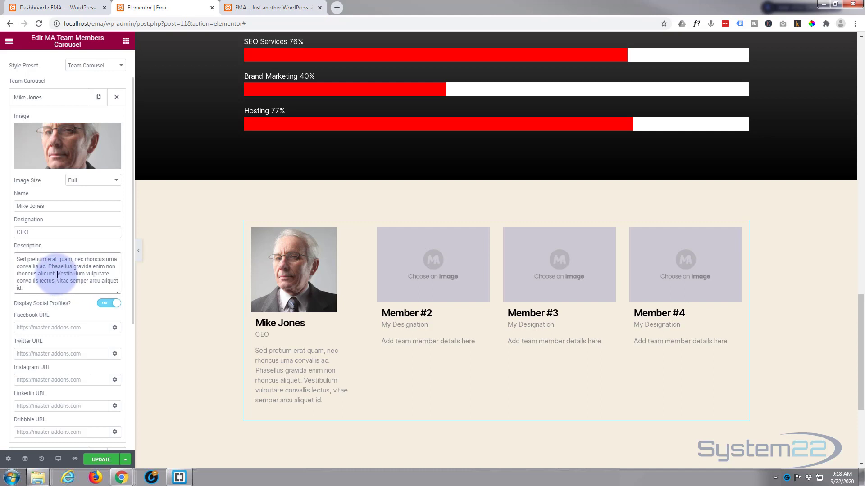
drag(57, 274, 73, 286)
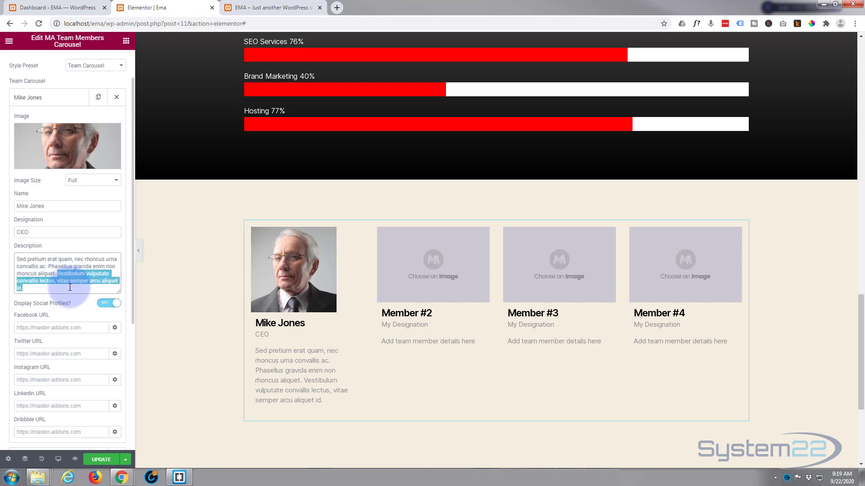
key(BackSpace)
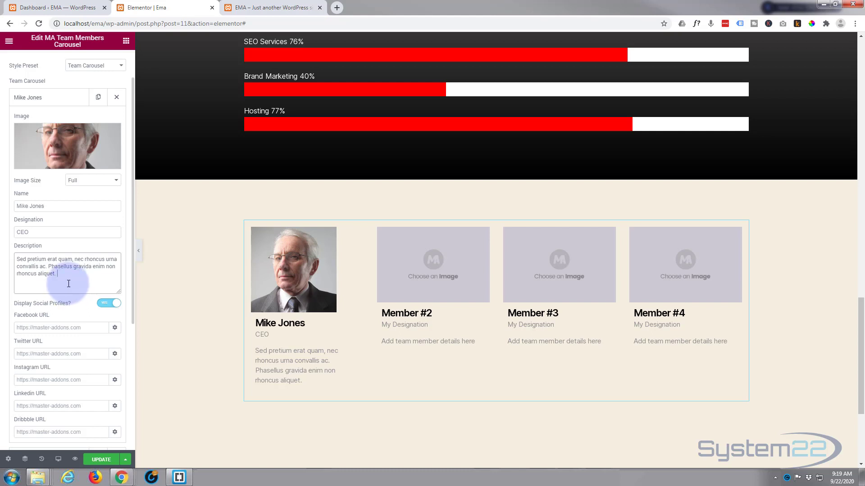
scroll(68, 277, down, 1)
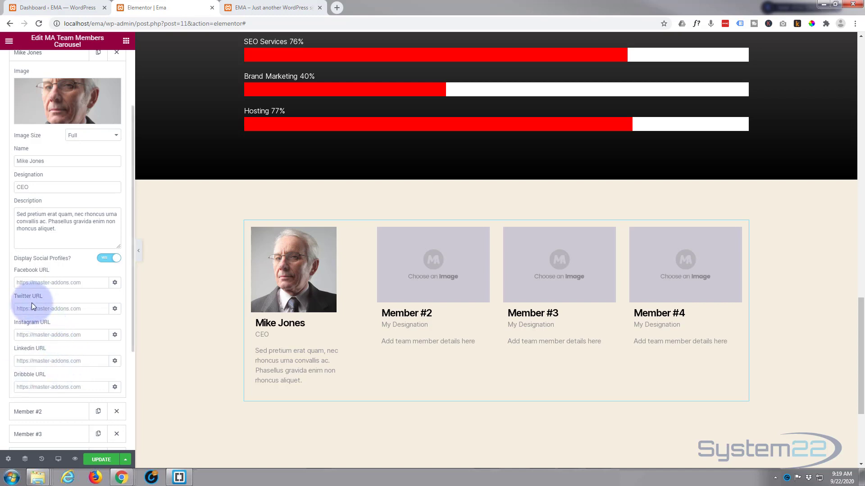
- Paste Facebook, LinkedIn and Twitter profile URLs into Member #1's social link fields
click(32, 284)
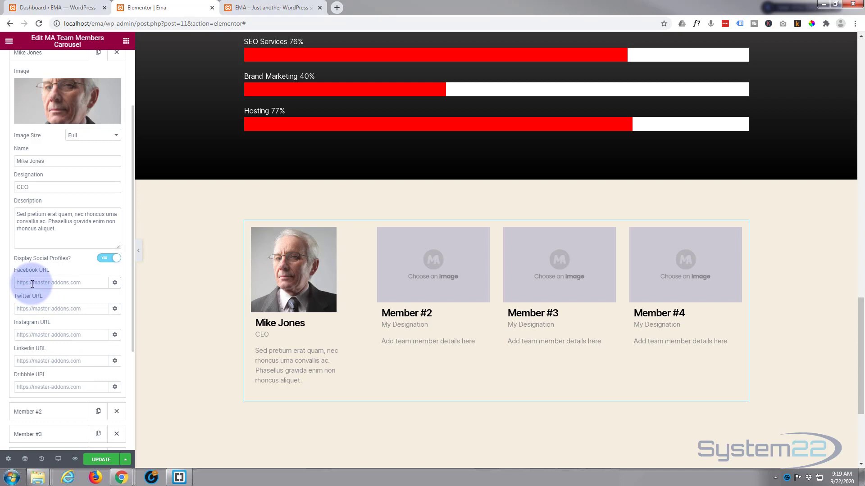
text(https://www.facebook.com/system22.net/)
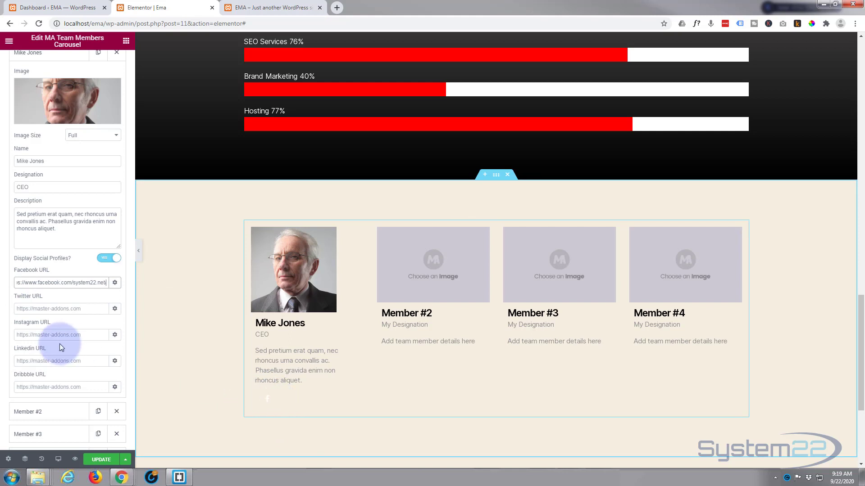
click(107, 282)
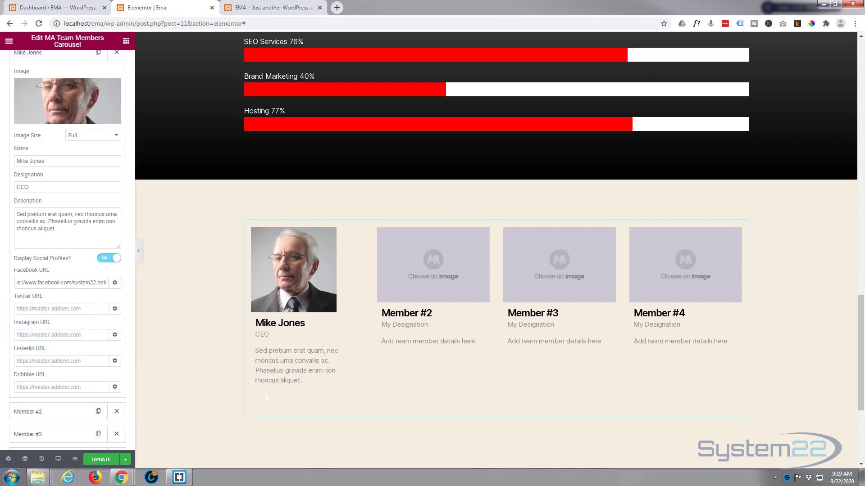
key(Home)
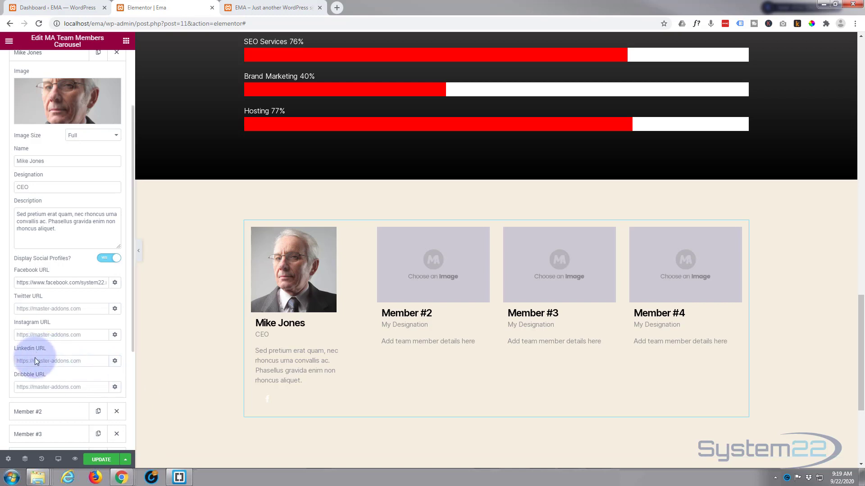
click(19, 361)
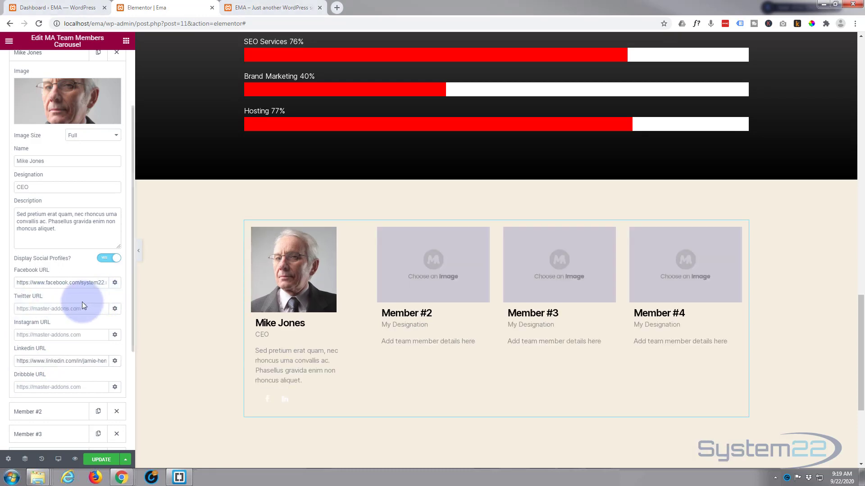
click(18, 308)
text(https://twitter.com/22ITSolutions1)
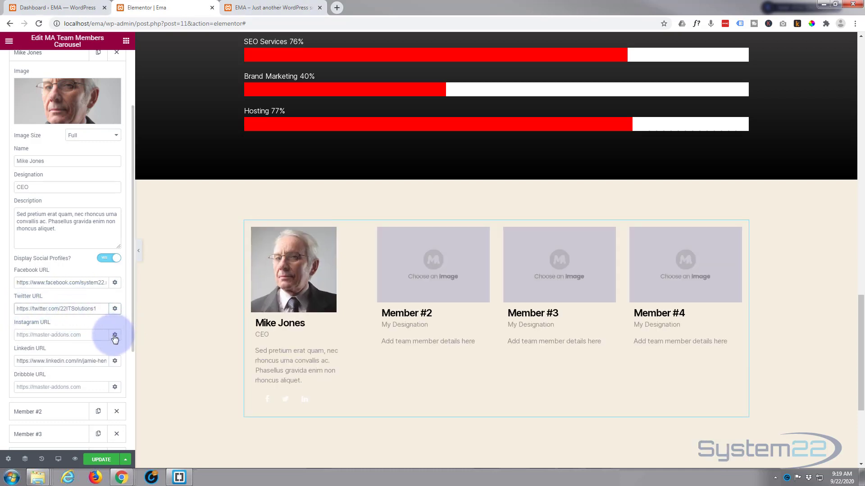
scroll(71, 396, down, 3)
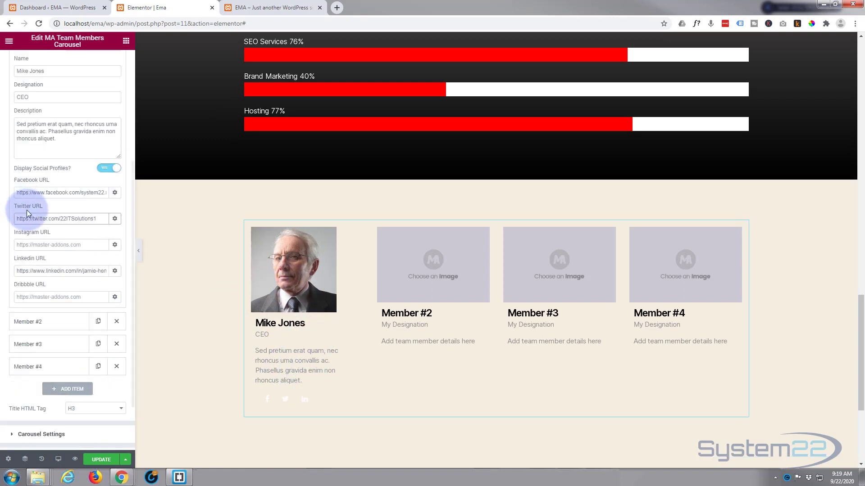
scroll(27, 220, up, 4)
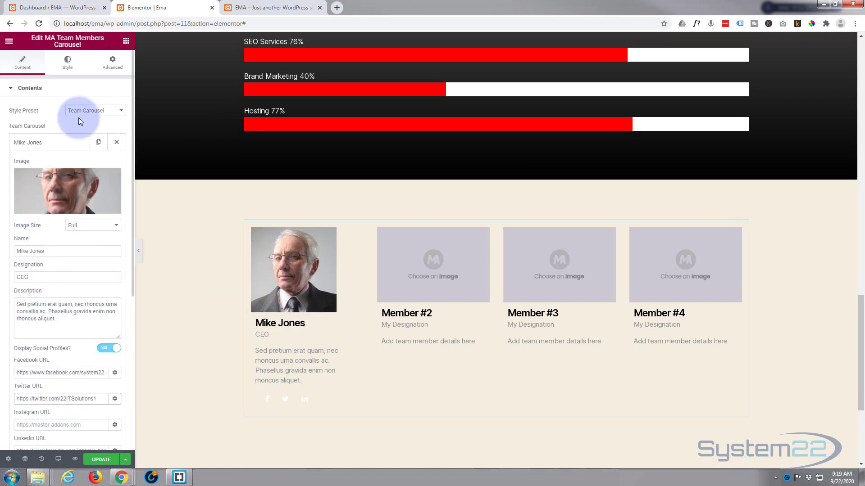
click(69, 63)
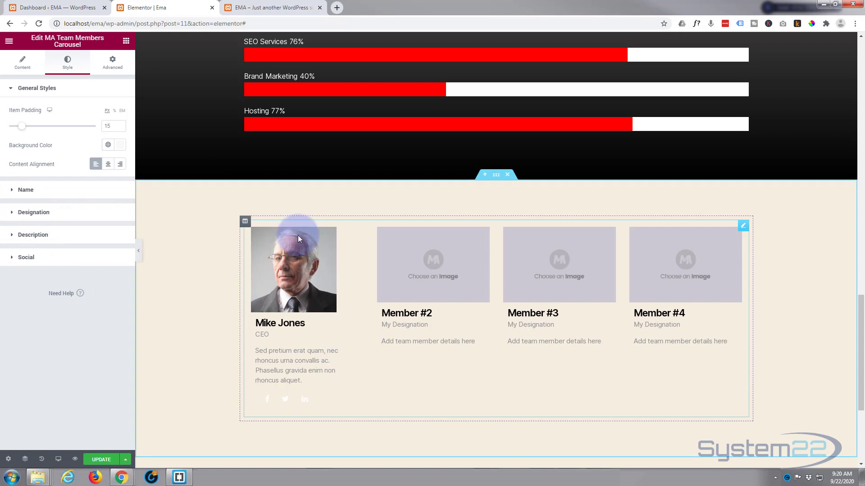
- Under General Styles, set the card background colour to blue #112DDA and copy its hex value
click(22, 63)
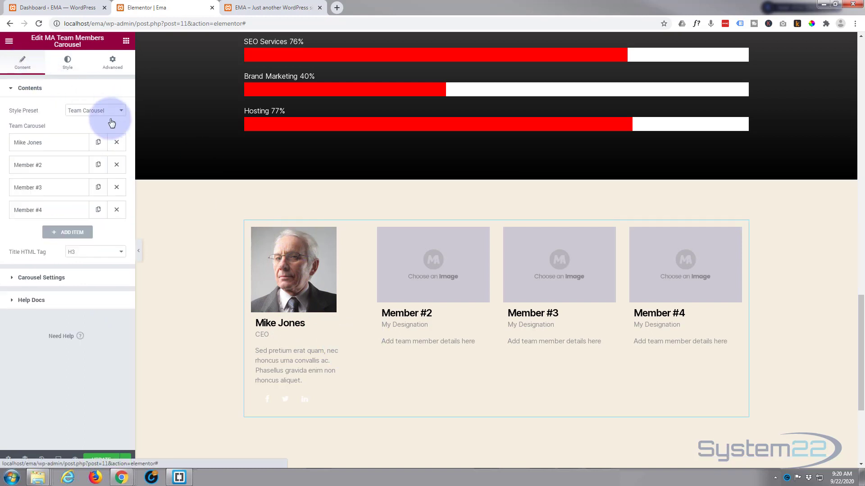
click(69, 64)
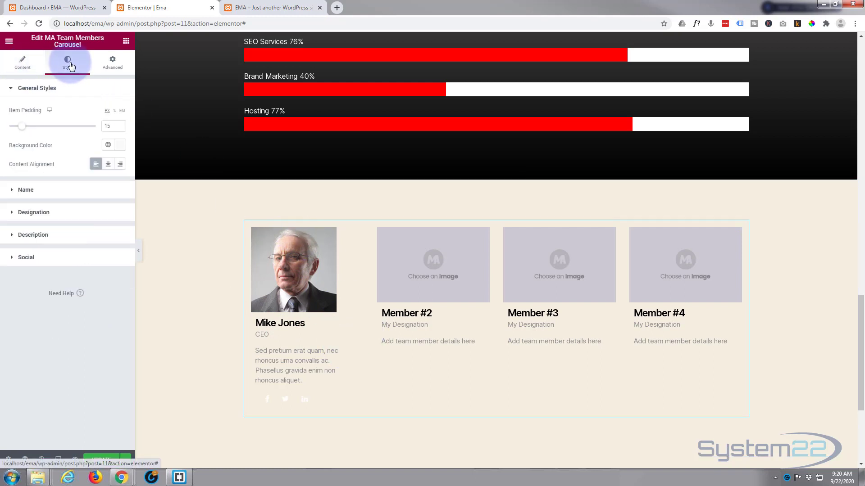
click(121, 147)
click(102, 197)
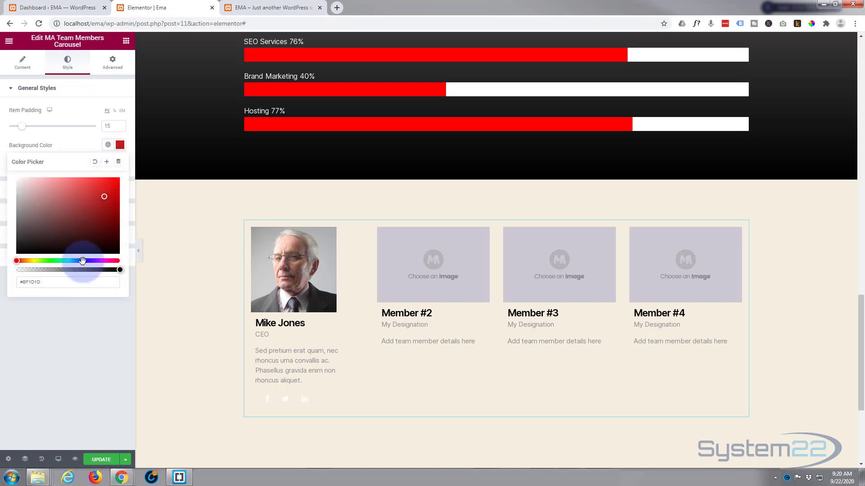
click(82, 261)
click(112, 189)
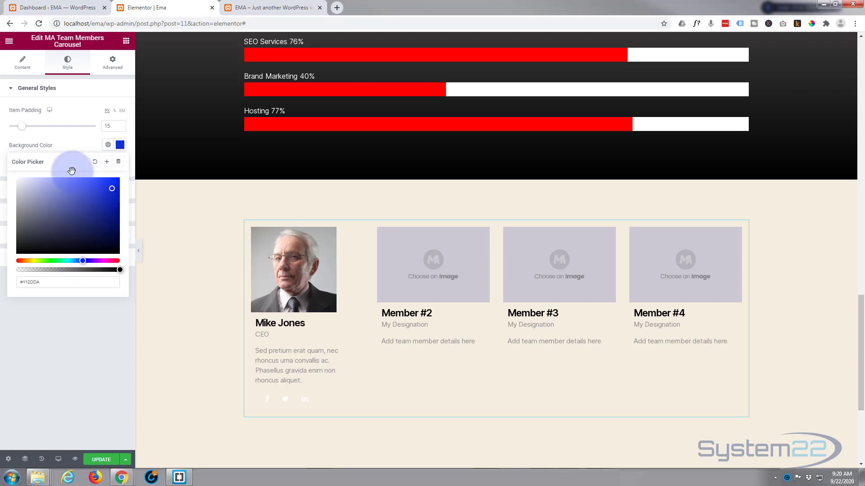
click(73, 139)
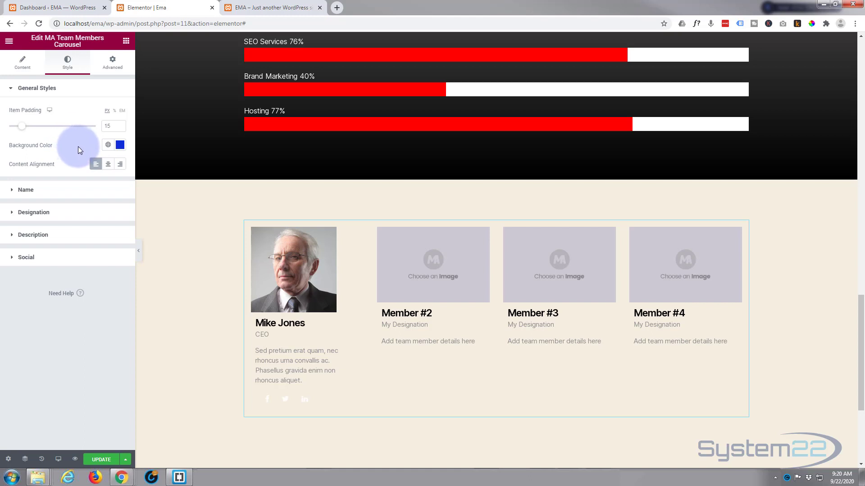
click(119, 145)
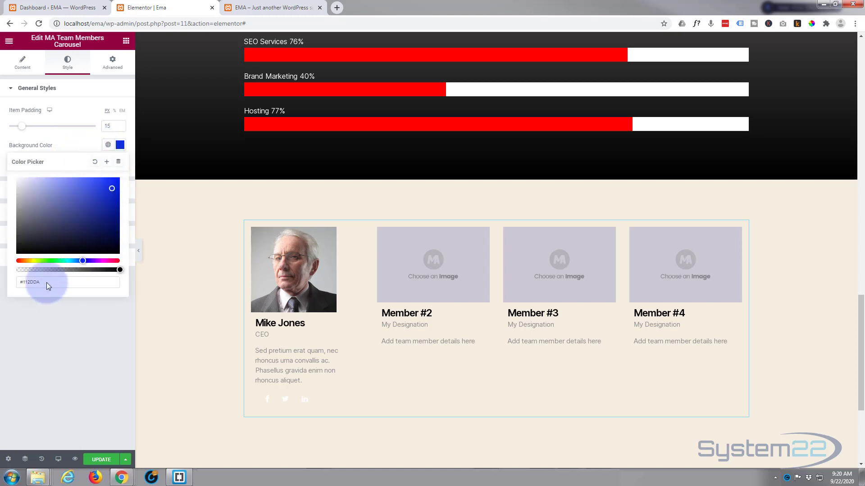
drag(47, 283, 7, 281)
key(ctrl+c)
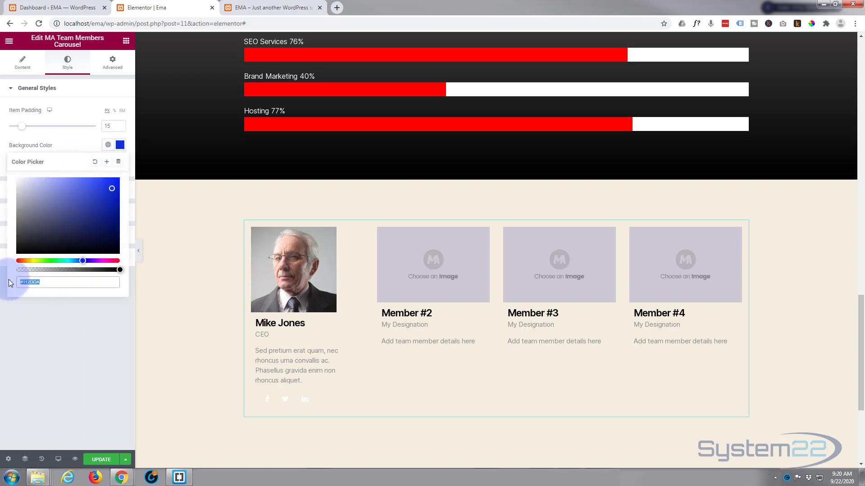
click(72, 143)
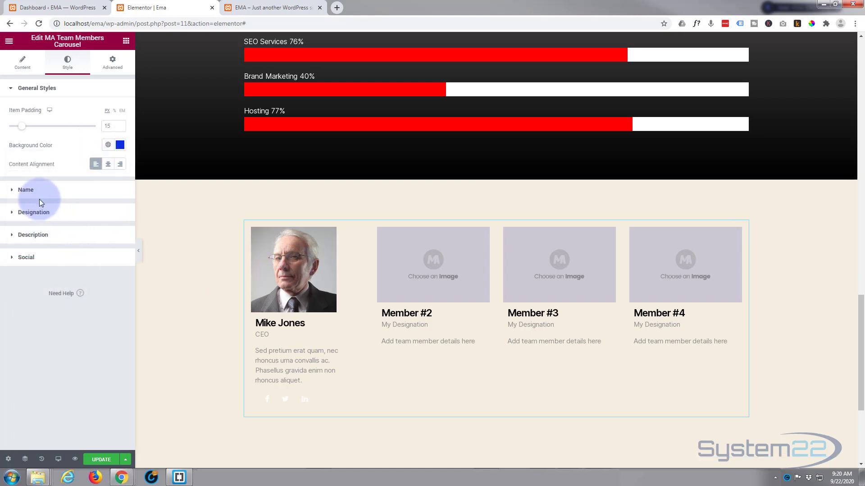
- Set the member name colour to the copied blue #112DDA
click(18, 193)
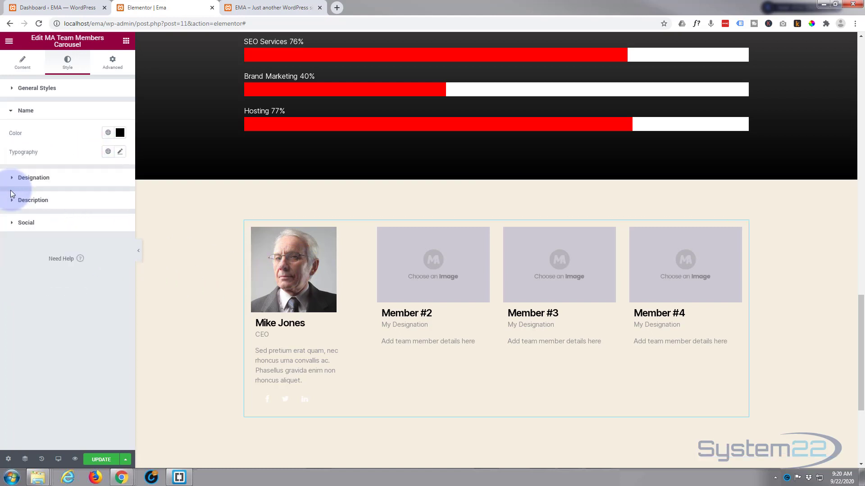
click(112, 142)
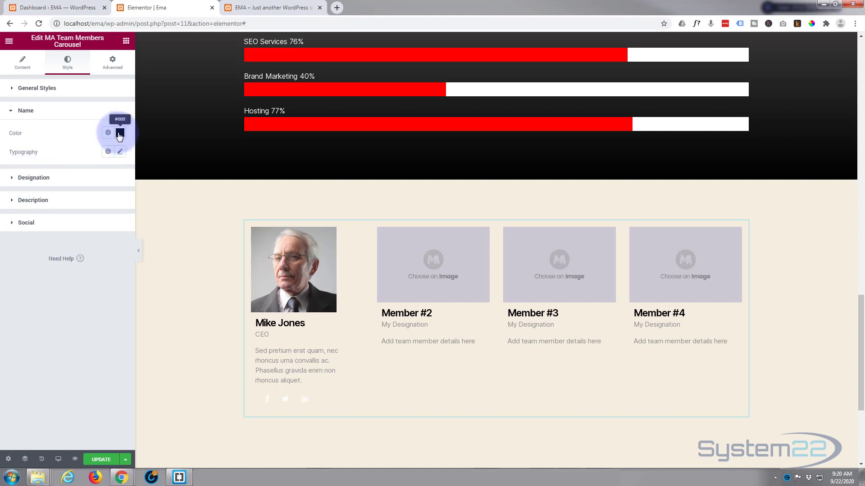
click(119, 134)
drag(47, 272, 1, 271)
key(ctrl+v)
click(67, 165)
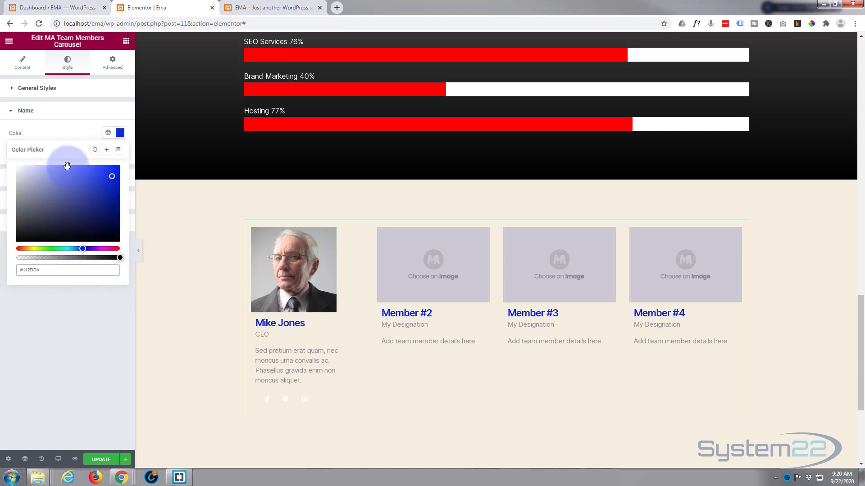
click(59, 133)
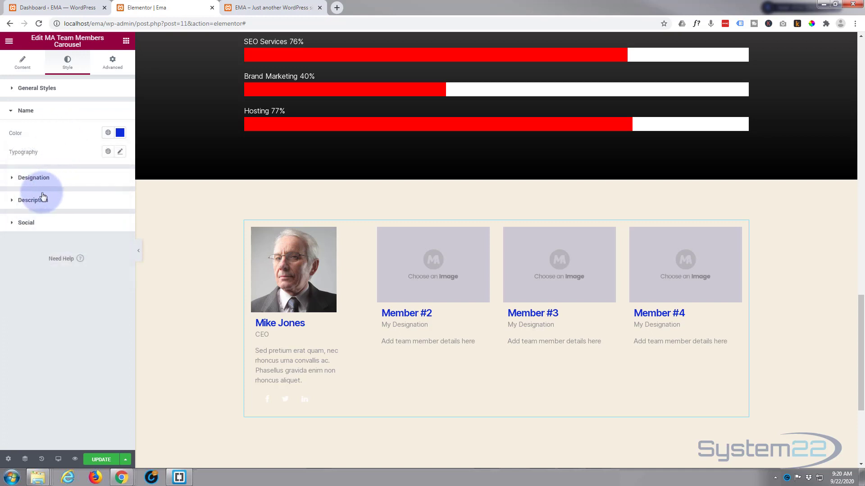
- Change the social icon colour from white to blue #112DDA
click(13, 203)
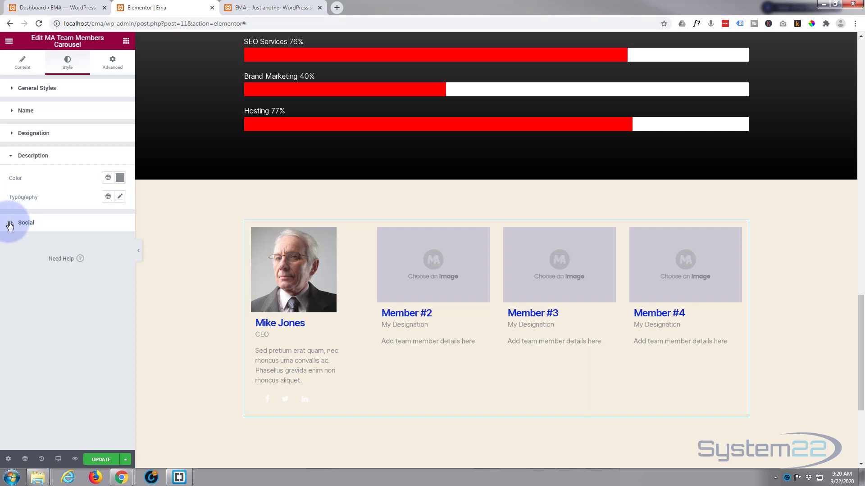
click(10, 224)
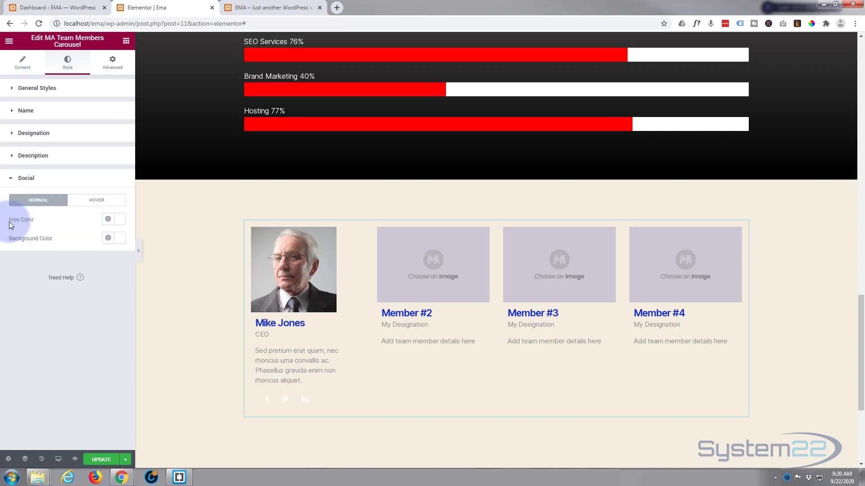
click(121, 222)
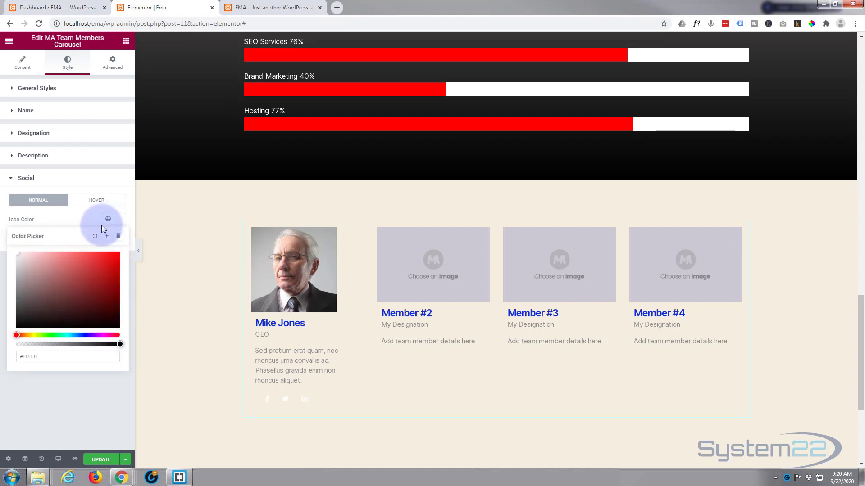
click(48, 356)
key(ctrl+v)
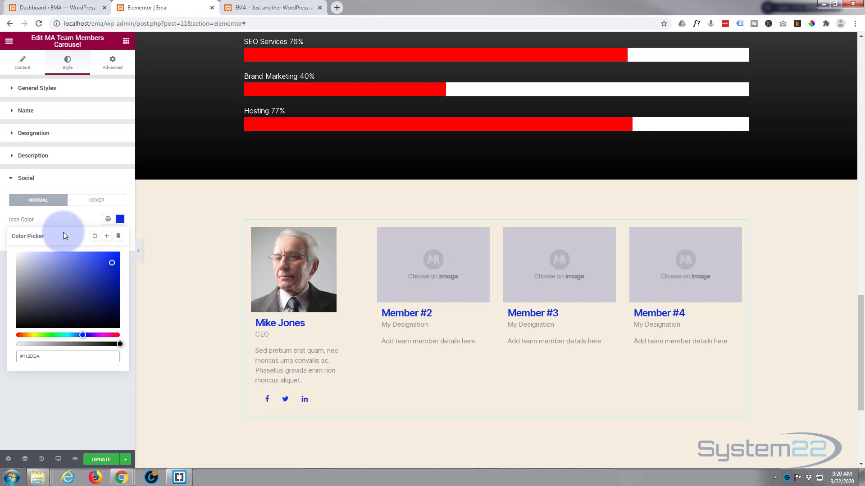
click(72, 221)
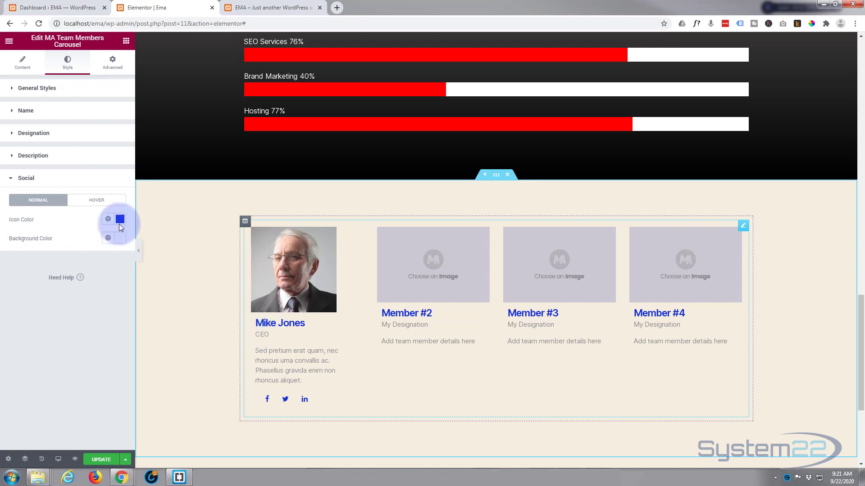
- Replace the designation text's grey with blue #112DDA
click(12, 136)
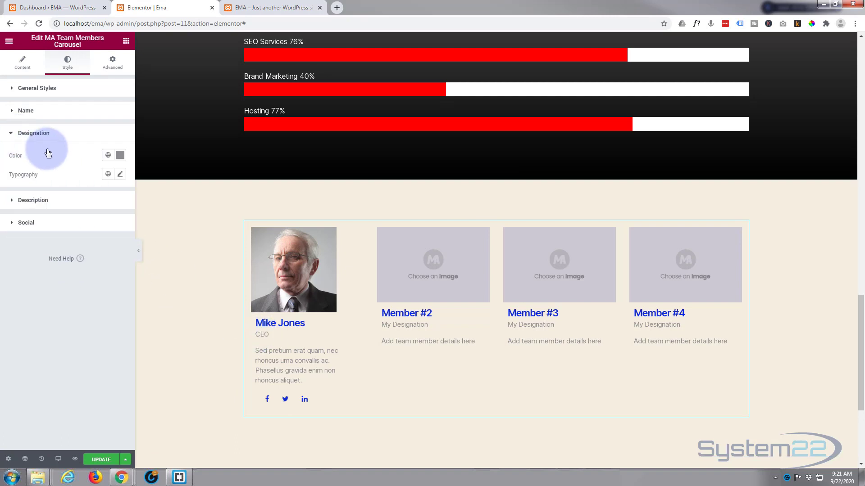
click(118, 157)
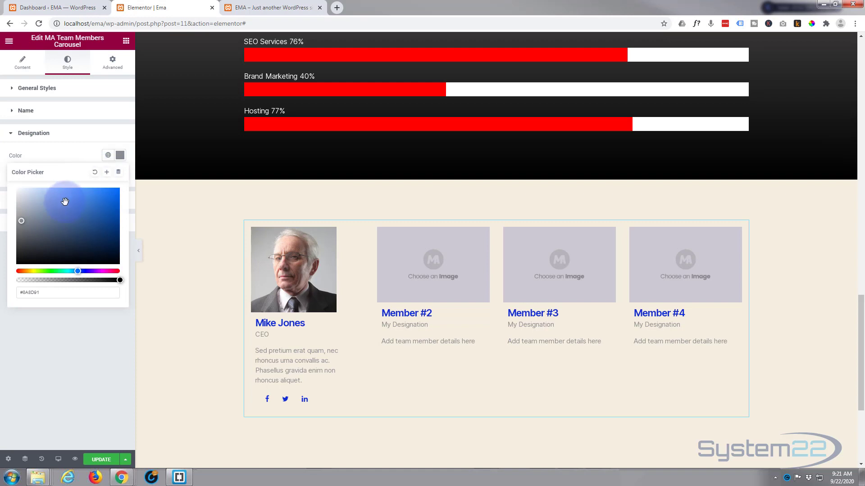
drag(34, 292, 1, 300)
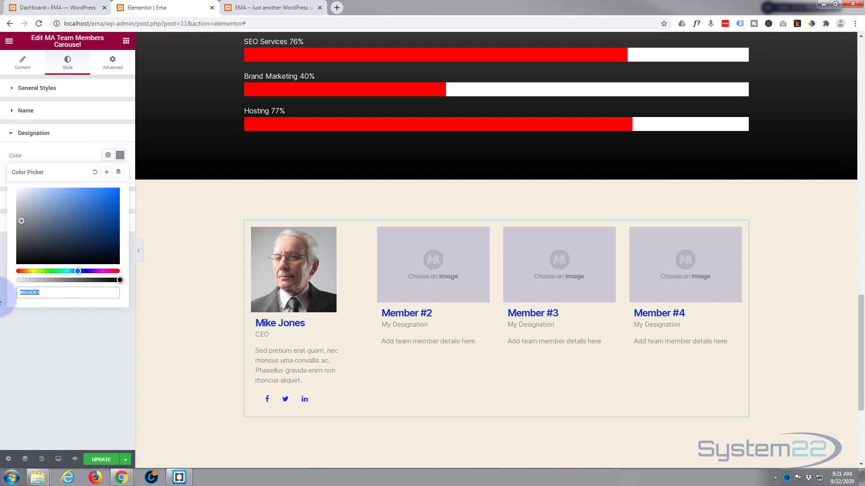
key(ctrl+v)
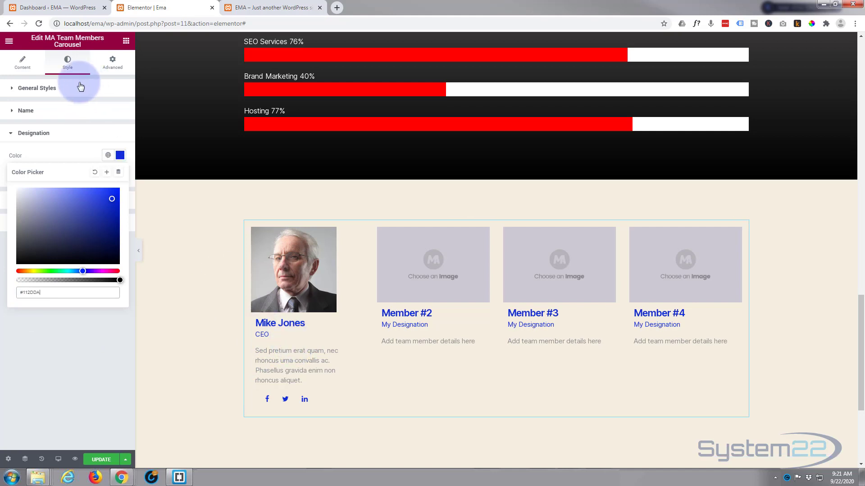
- Return to content settings and try the Circle Gradient style preset
click(22, 68)
click(23, 69)
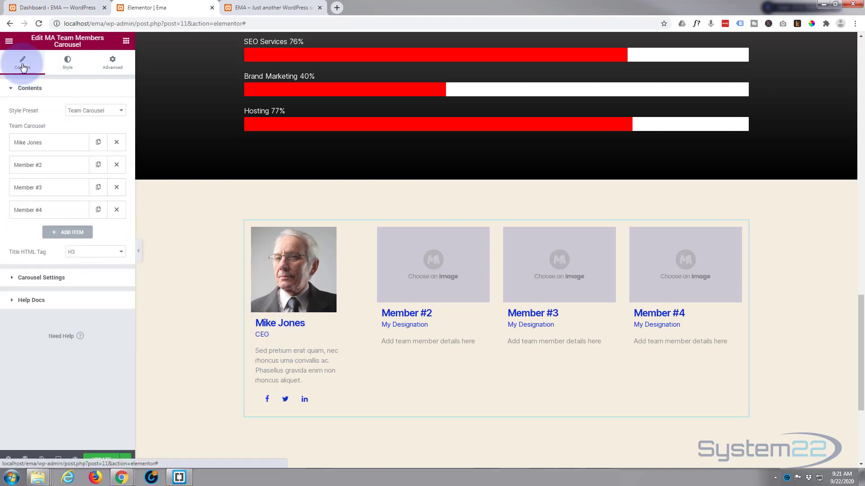
click(120, 113)
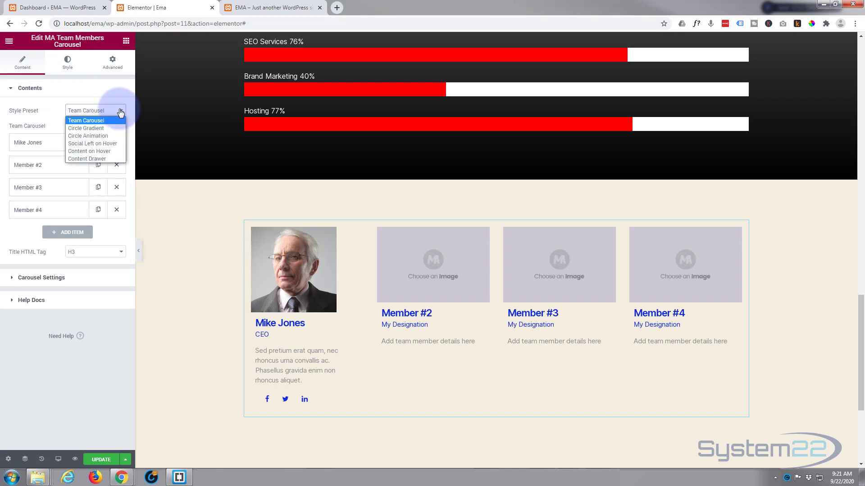
click(88, 128)
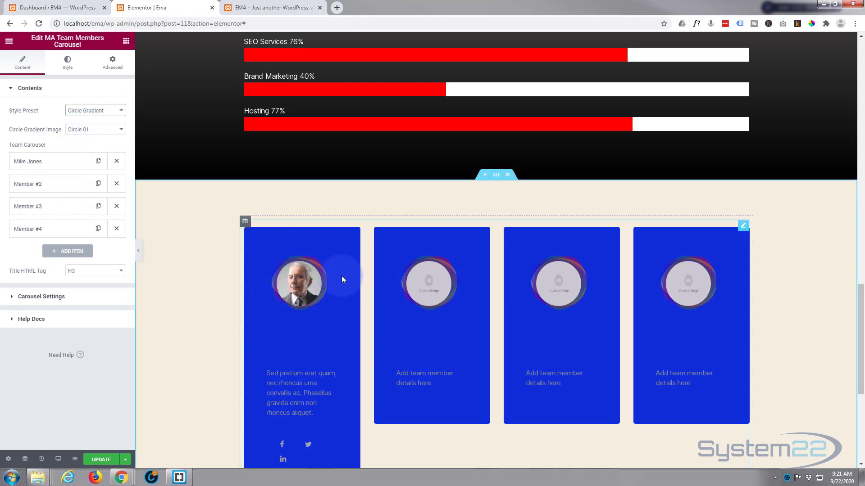
scroll(347, 320, down, 2)
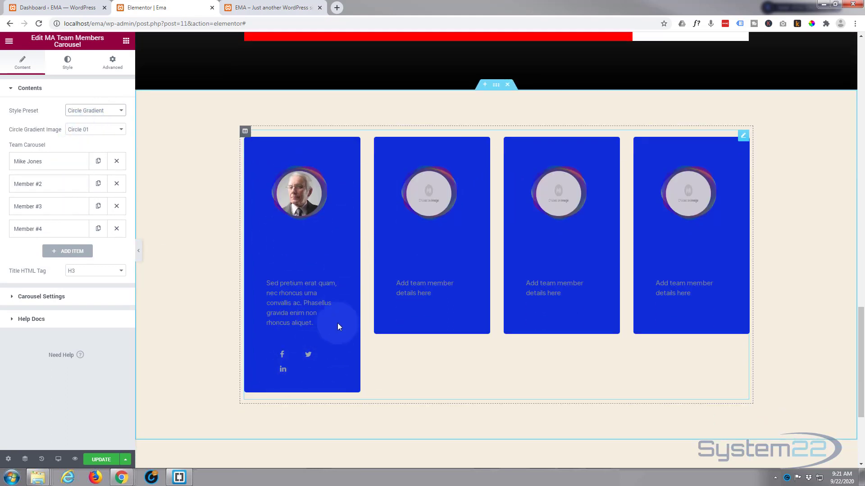
- Apply the Circle Animation preset with Animation Style set to Animation 4
click(120, 112)
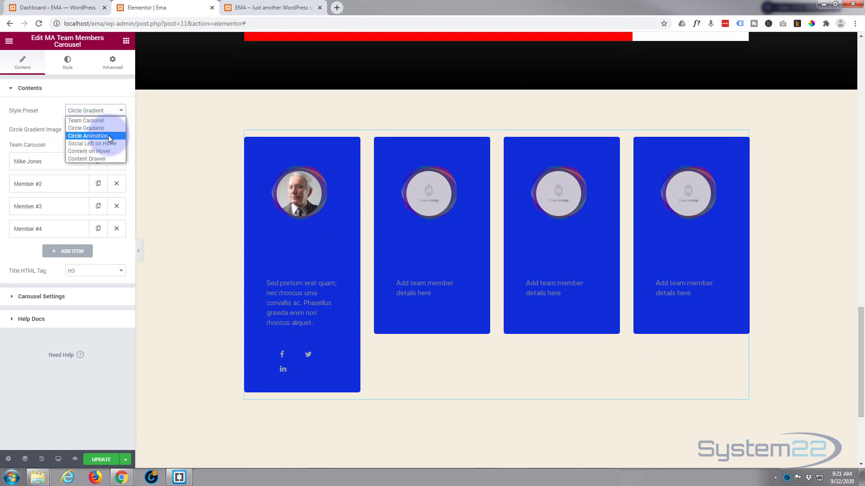
click(108, 134)
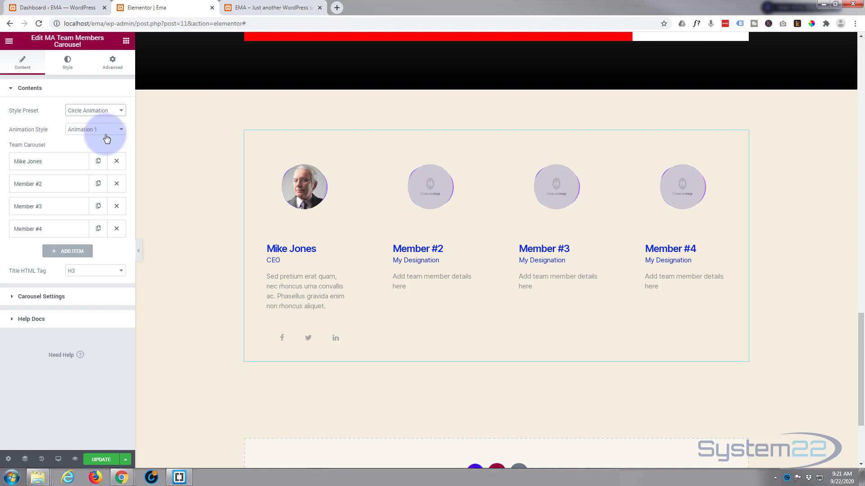
click(109, 131)
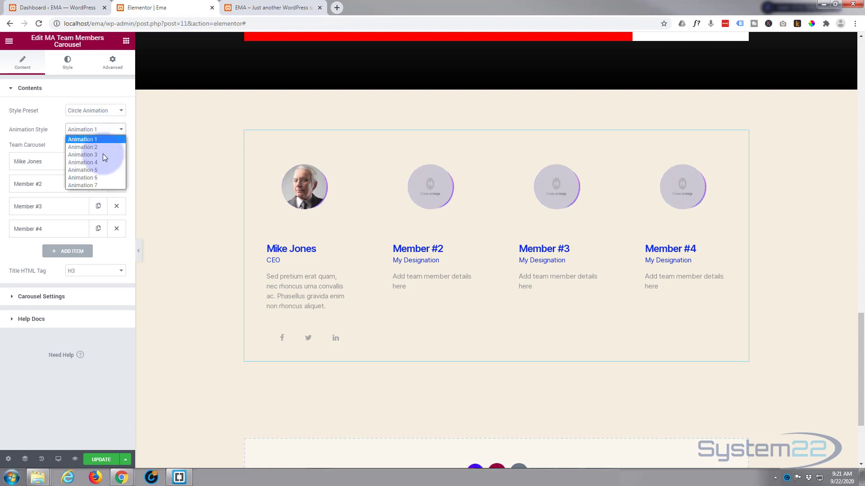
click(91, 163)
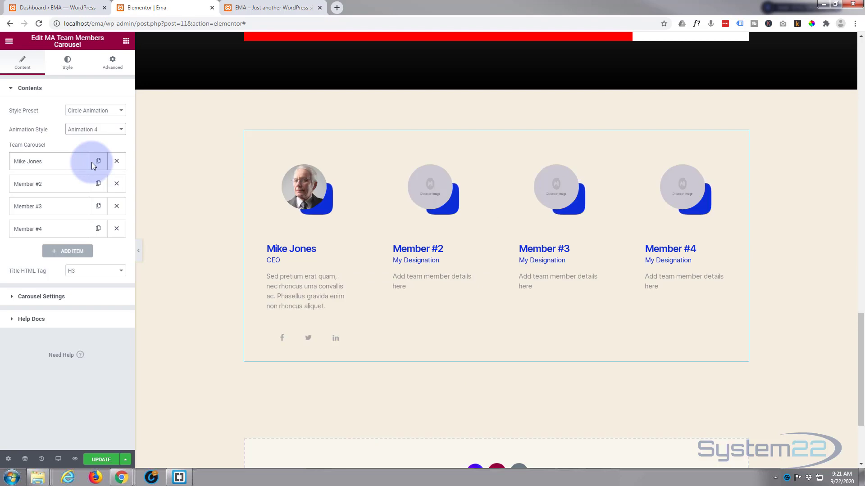
- Try the Social Left on Hover preset, then Content on Hover, checking a card on hover
click(100, 111)
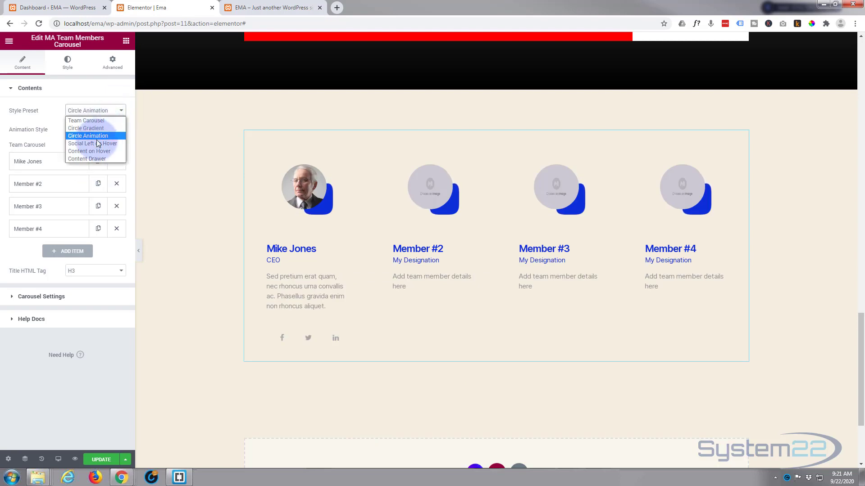
click(97, 143)
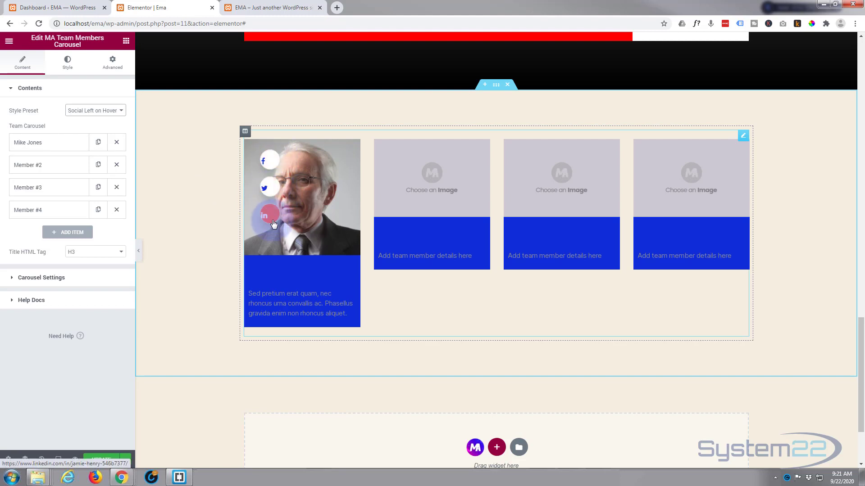
click(105, 111)
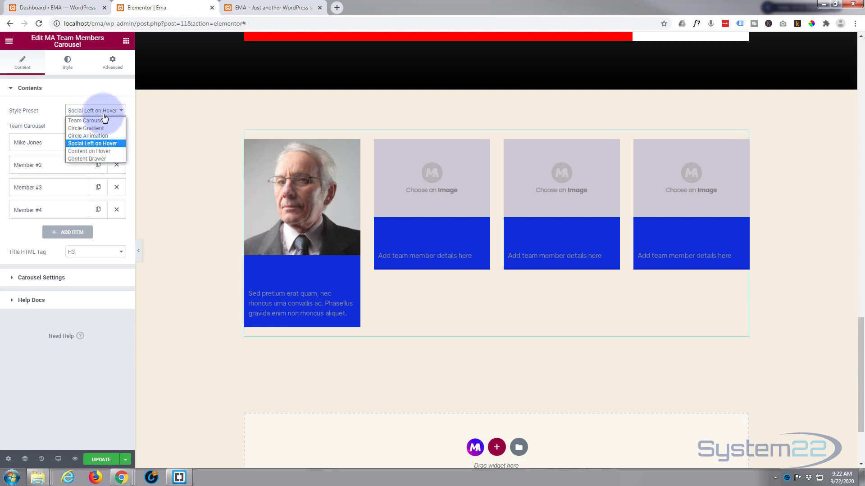
click(97, 151)
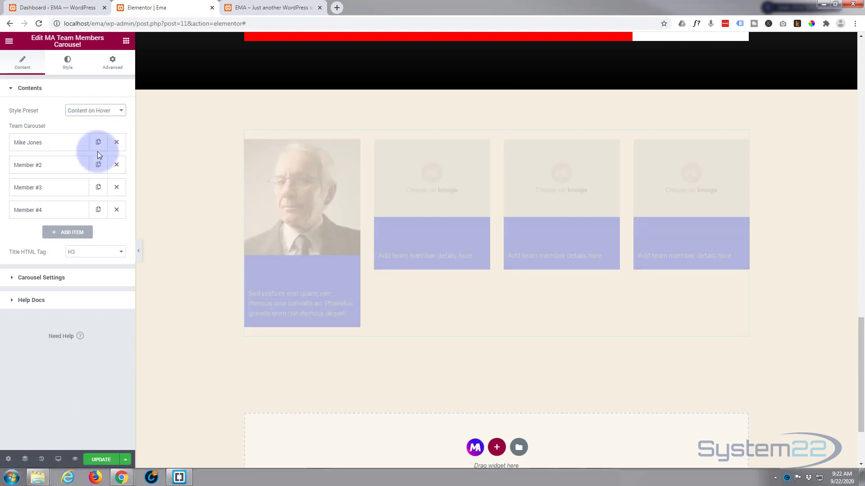
mouse_move(285, 203)
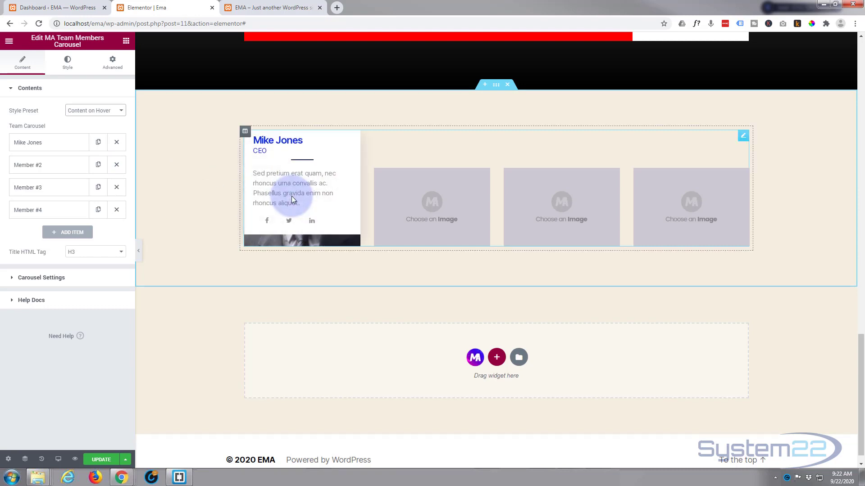
- Preview the Content Drawer preset, then settle on Content on Hover and hover the cards
click(108, 110)
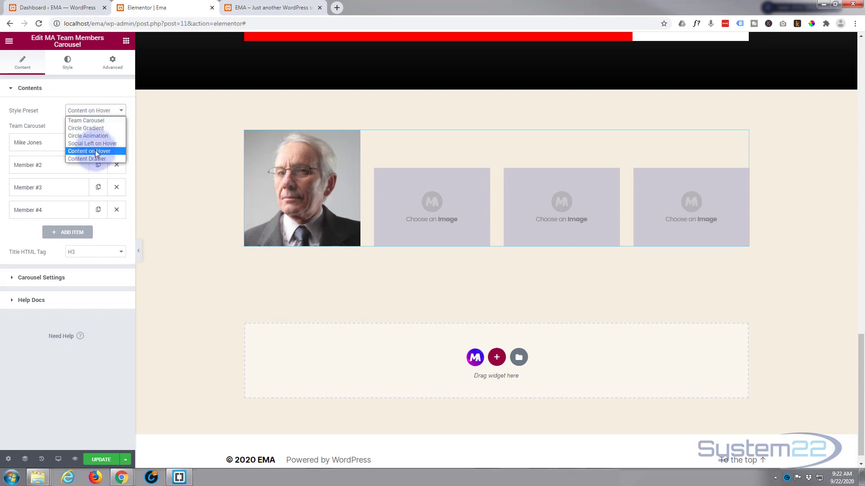
click(91, 159)
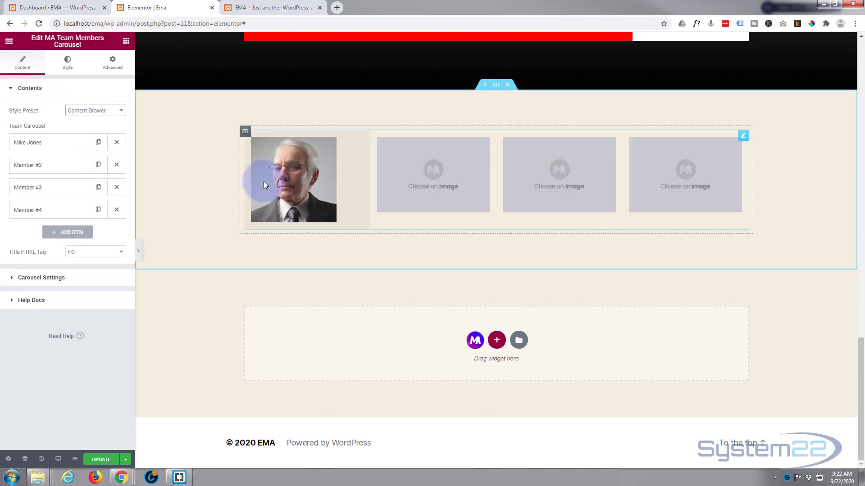
mouse_move(269, 181)
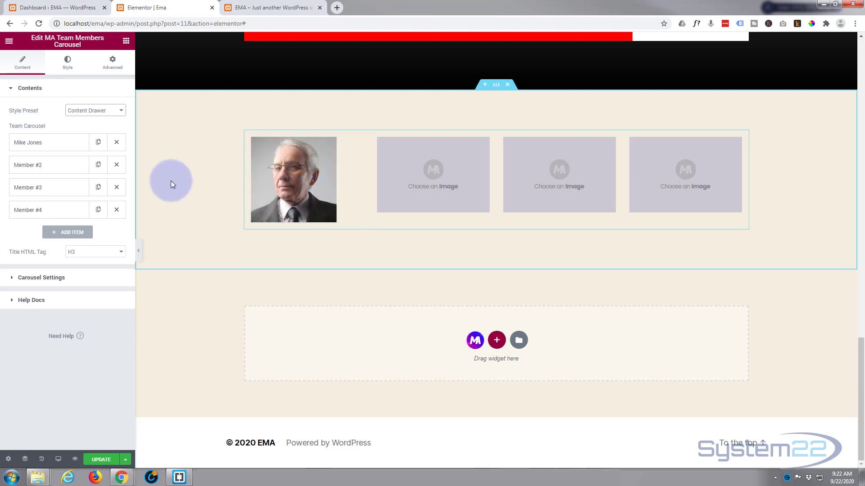
click(86, 111)
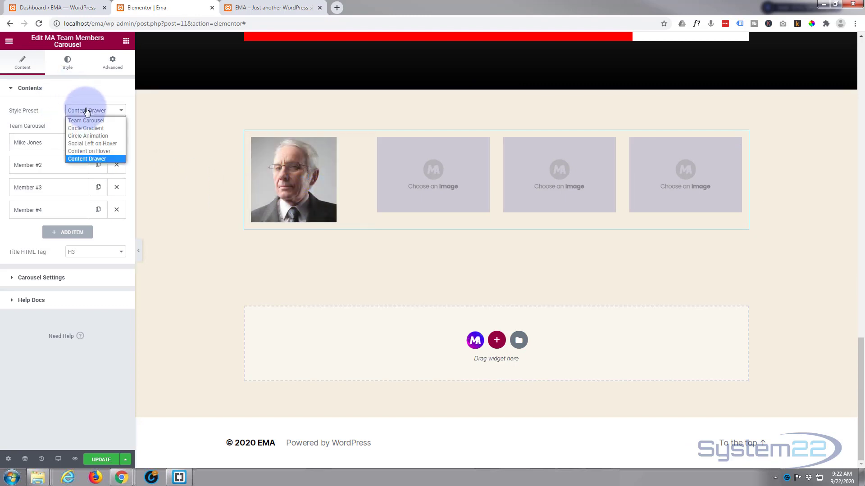
click(90, 151)
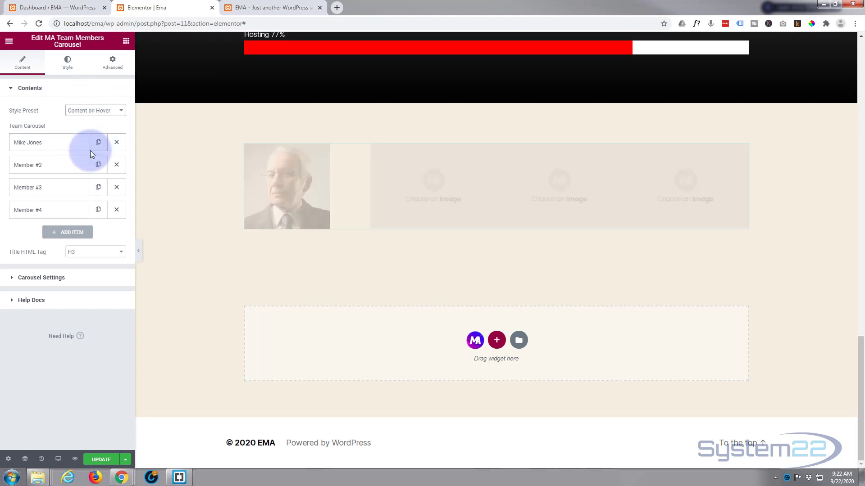
mouse_move(260, 202)
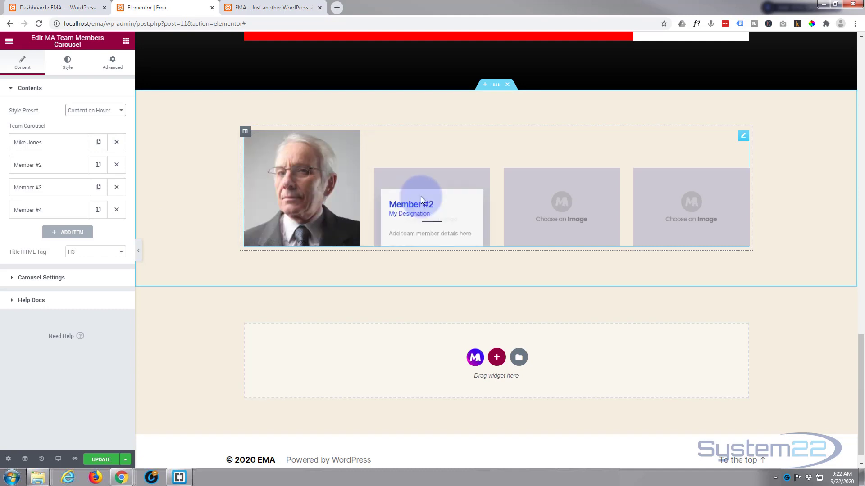
mouse_move(674, 190)
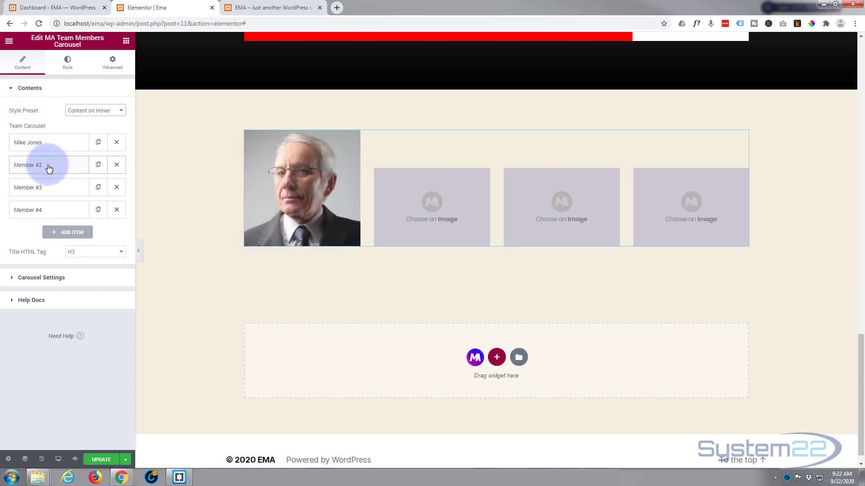
click(117, 166)
click(118, 167)
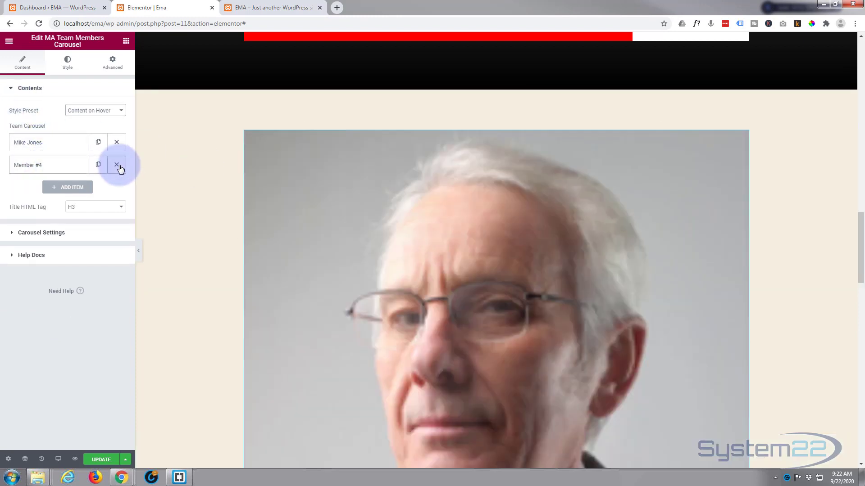
click(118, 167)
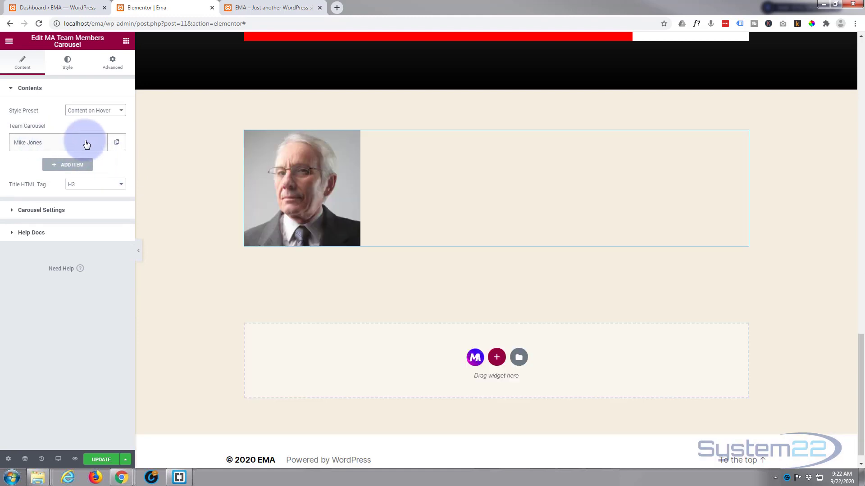
click(116, 142)
- Set the copied member's photo to 04.jpg, the woman in red
click(48, 166)
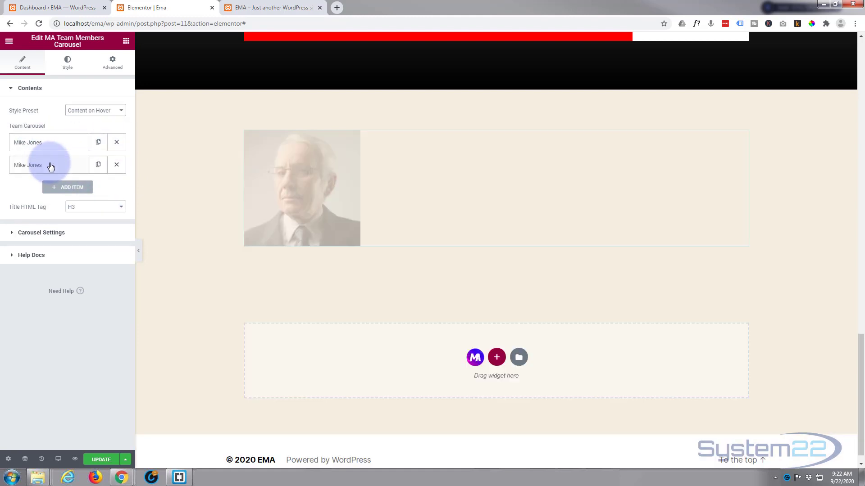
click(58, 220)
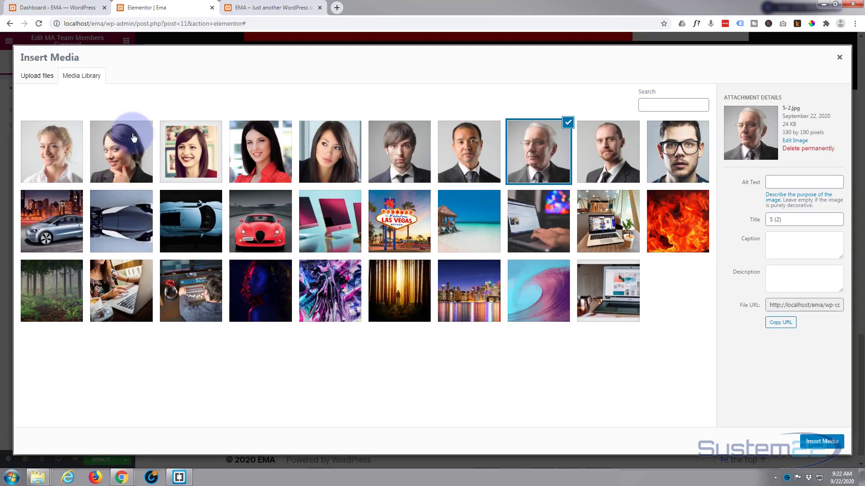
click(257, 148)
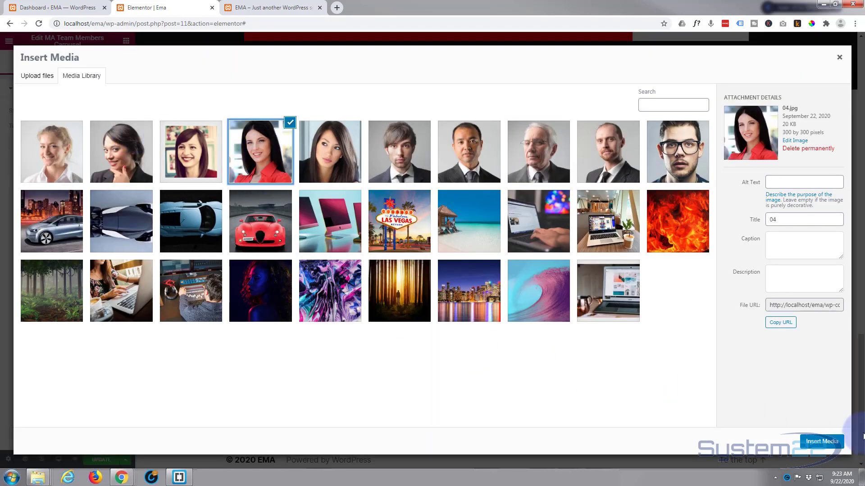
click(823, 441)
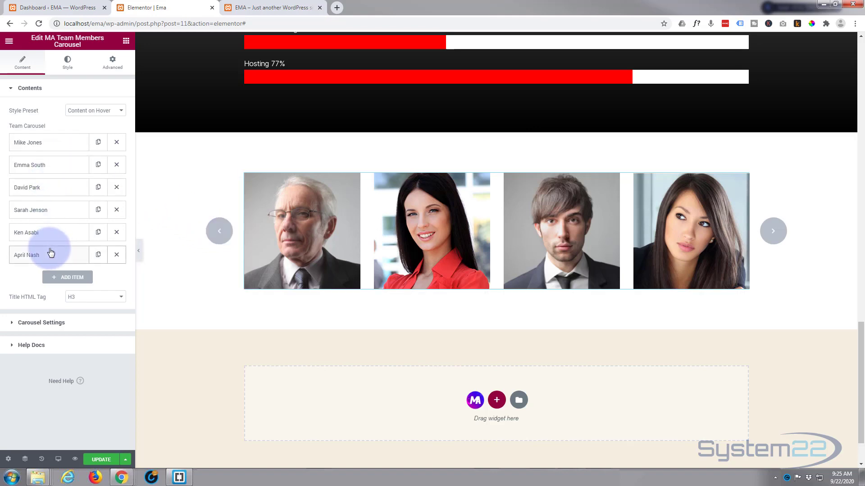
- In Carousel Settings, replace the arrow navigation with dots coloured light pinkish-grey
click(11, 324)
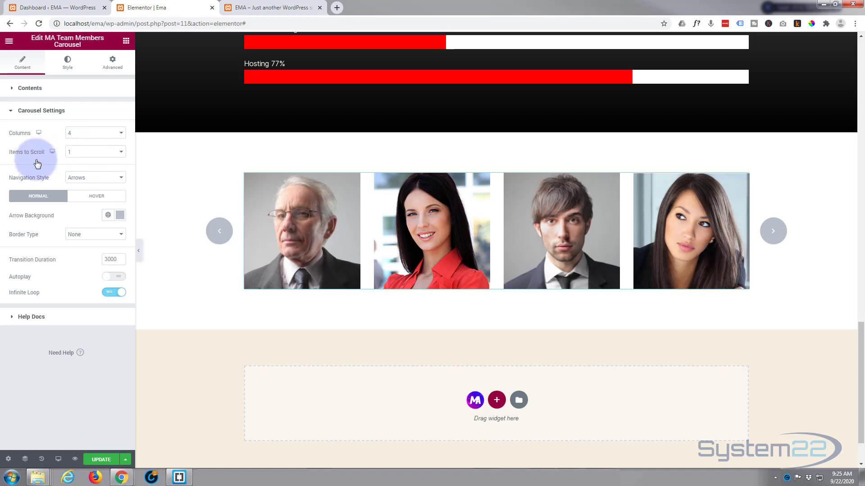
click(120, 179)
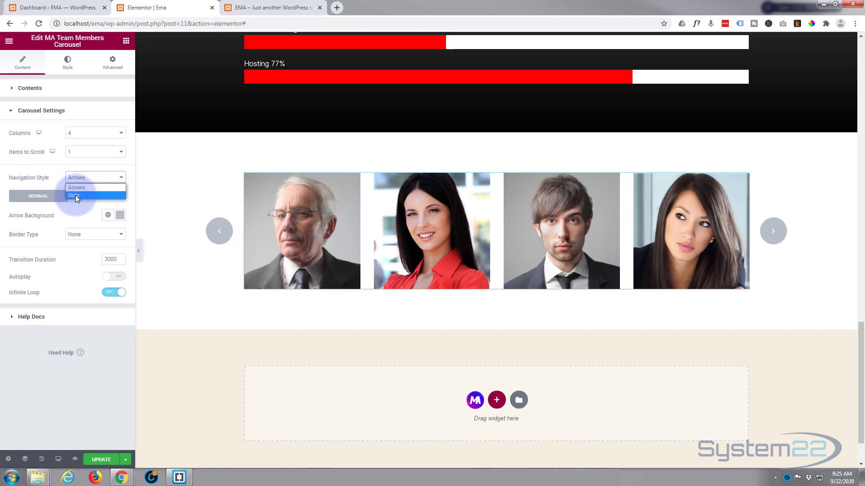
click(75, 196)
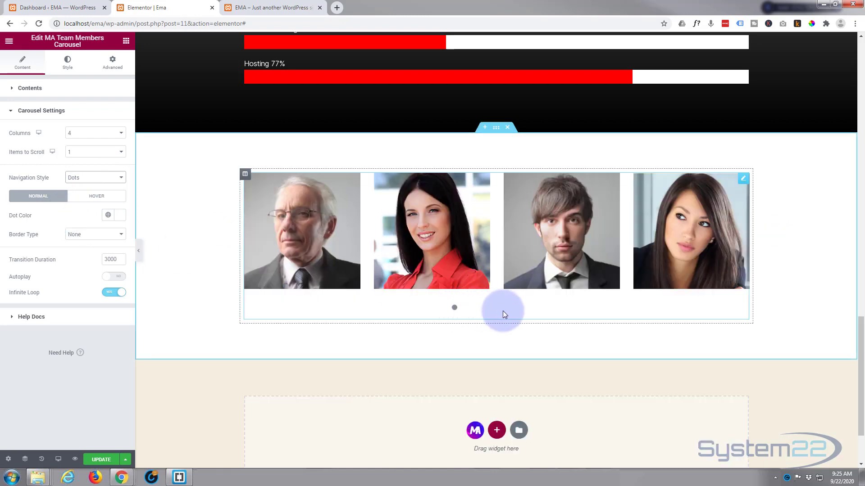
click(121, 216)
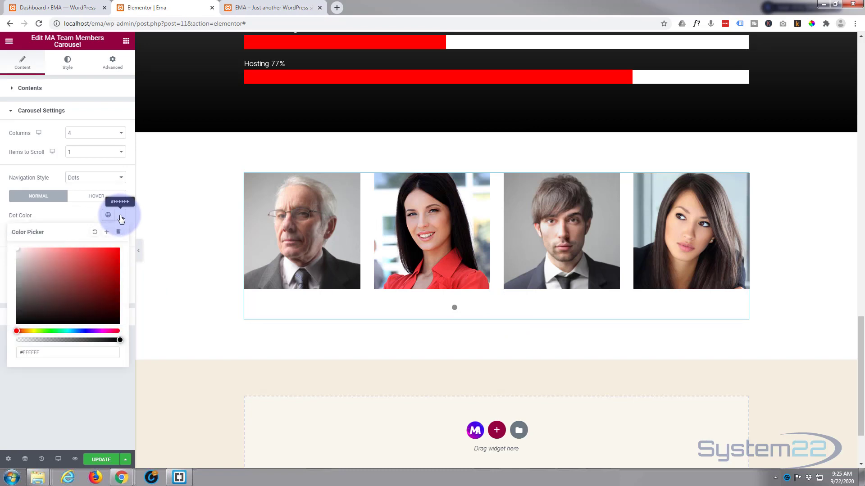
click(21, 257)
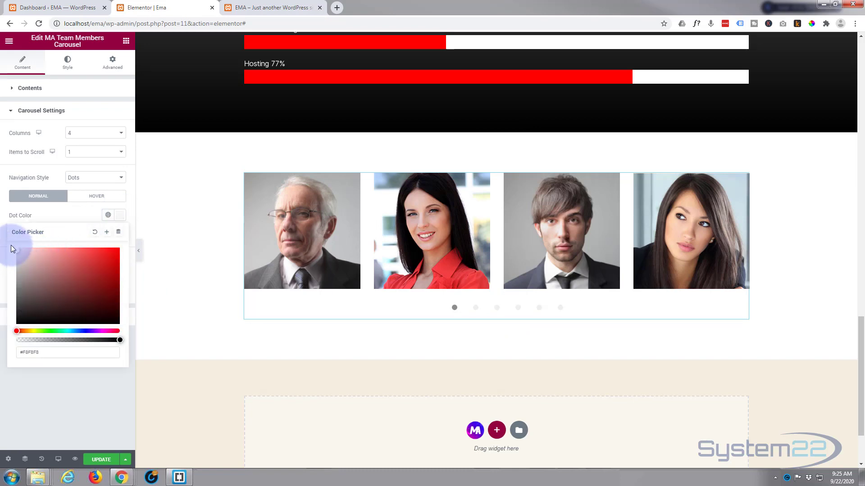
click(71, 213)
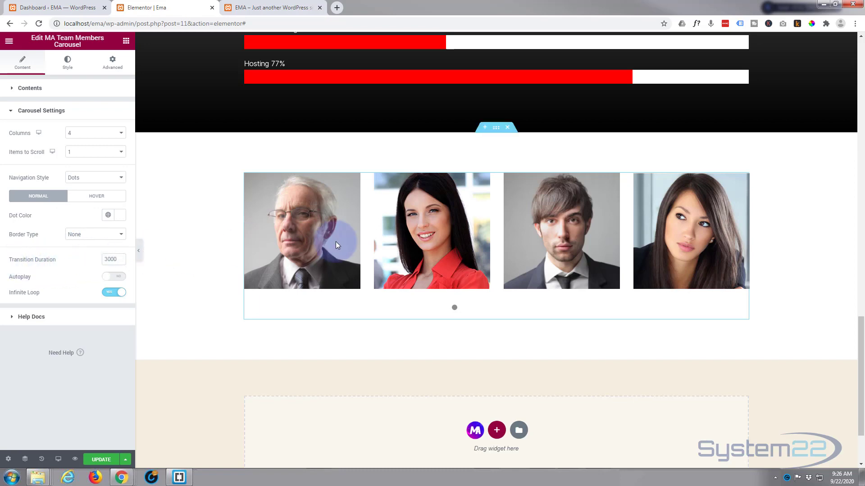
mouse_move(336, 243)
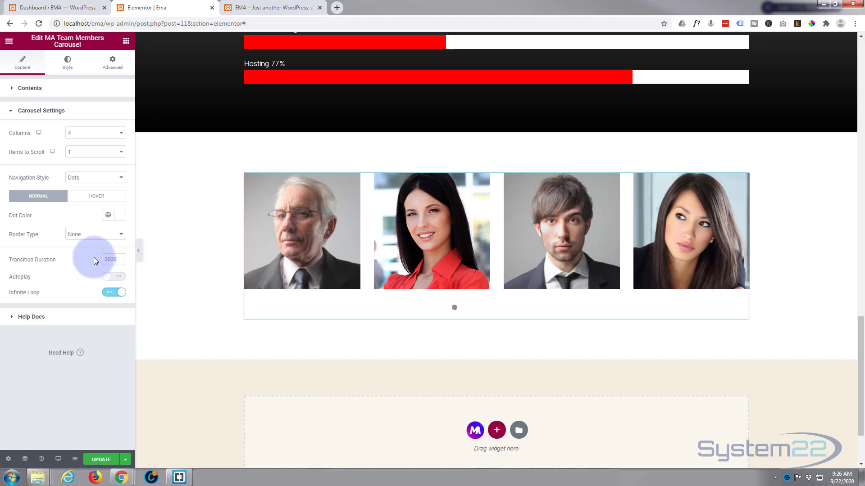
- Turn on Autoplay and select the 5000 Autoplay Speed value to change it to 3000
click(118, 277)
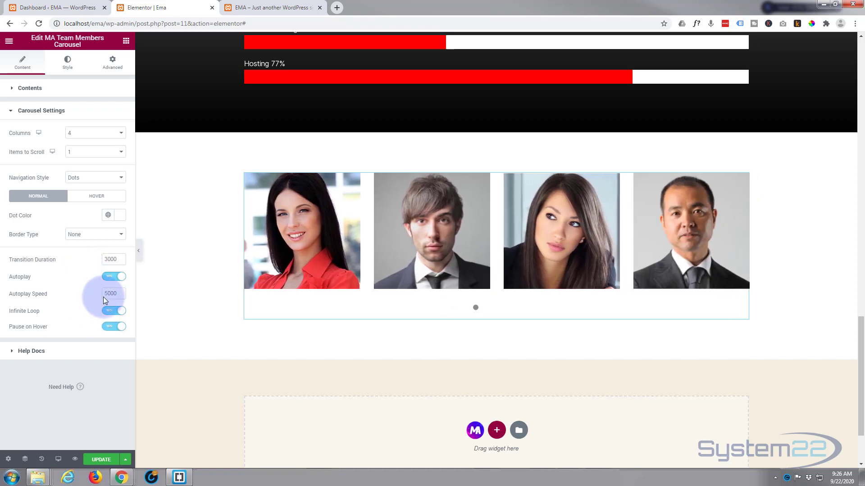
drag(104, 295, 107, 295)
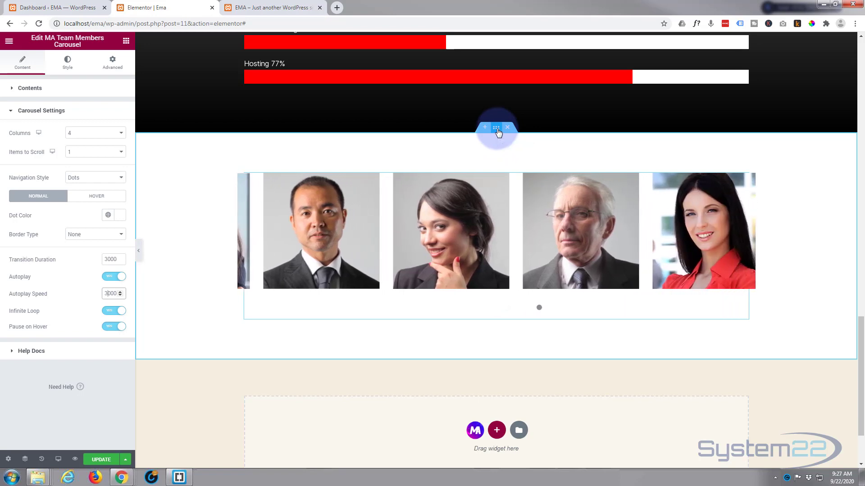
- Set the team section's Style background to Gradient with a dark blue (#0D188A) first colour
click(496, 129)
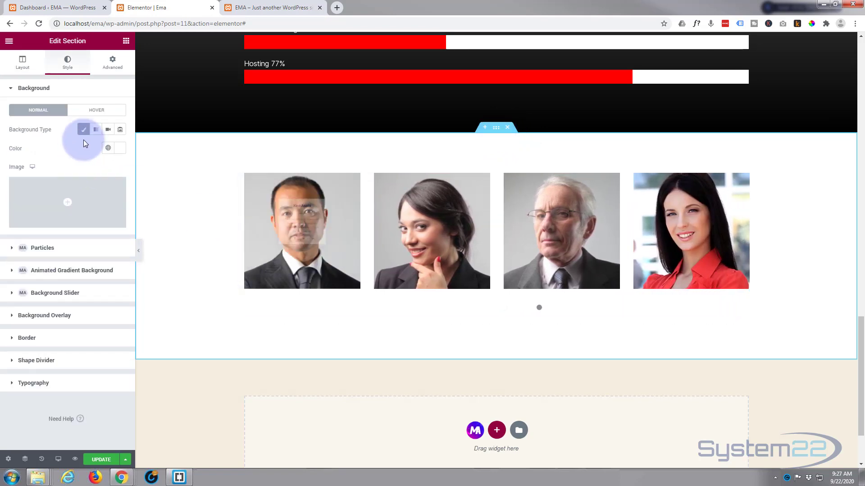
click(95, 131)
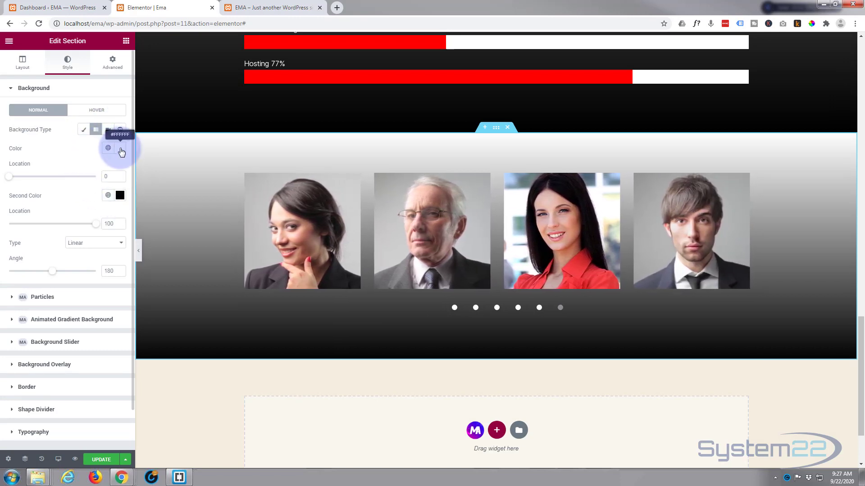
click(121, 149)
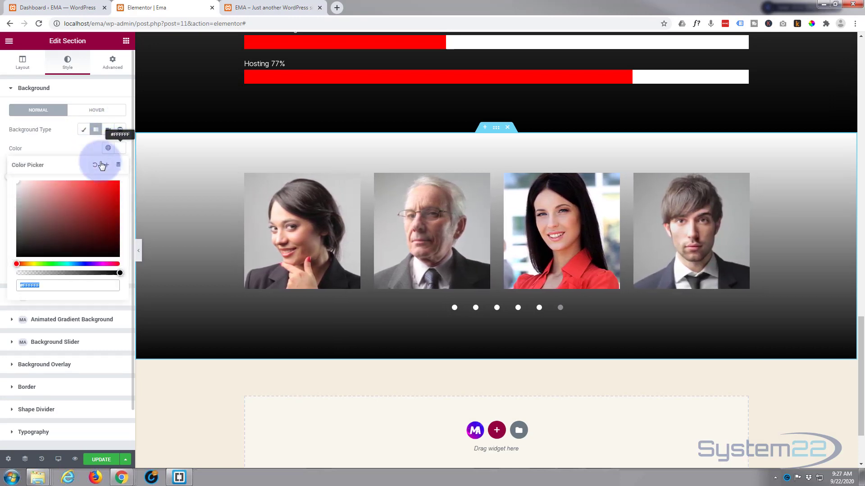
click(84, 264)
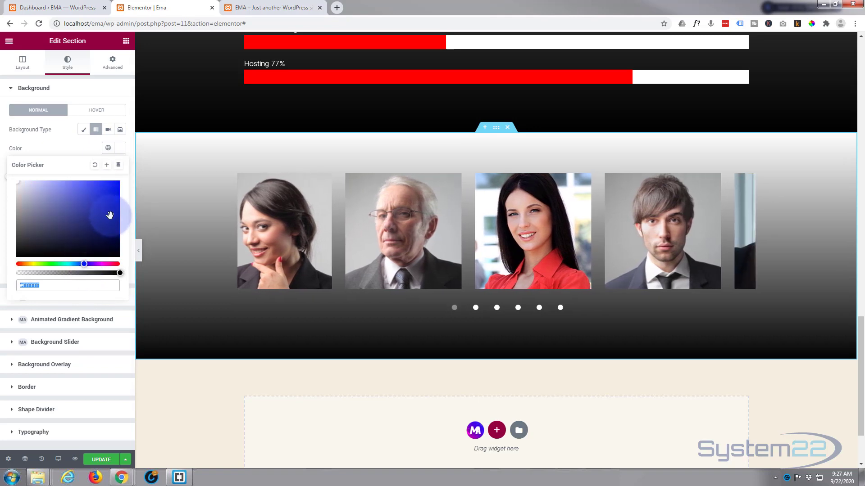
click(110, 215)
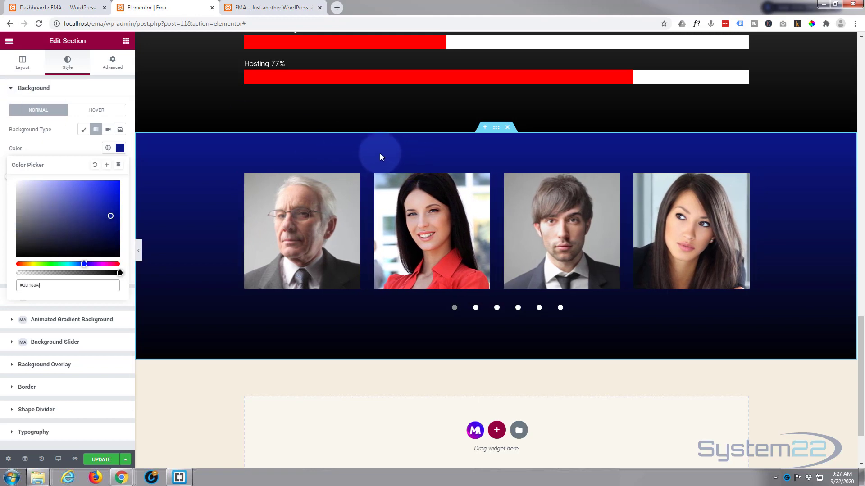
- Place a centred Heading widget reading 'Our Team' above the team carousel
click(126, 42)
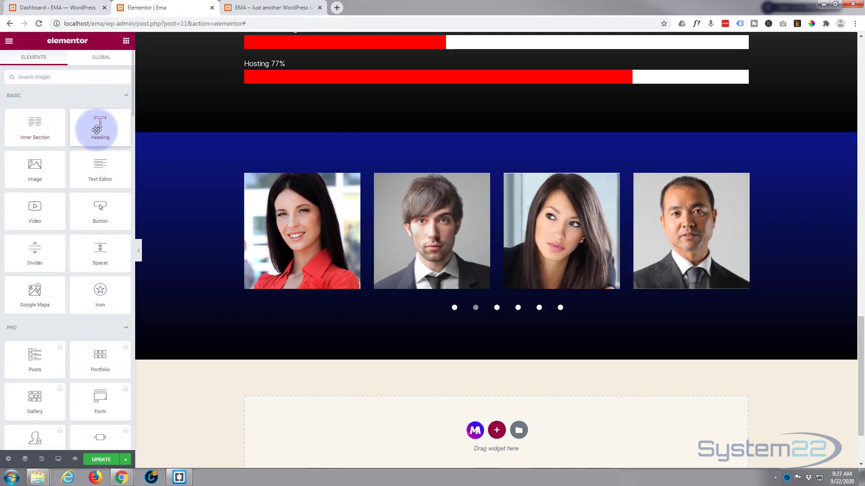
drag(96, 130, 492, 179)
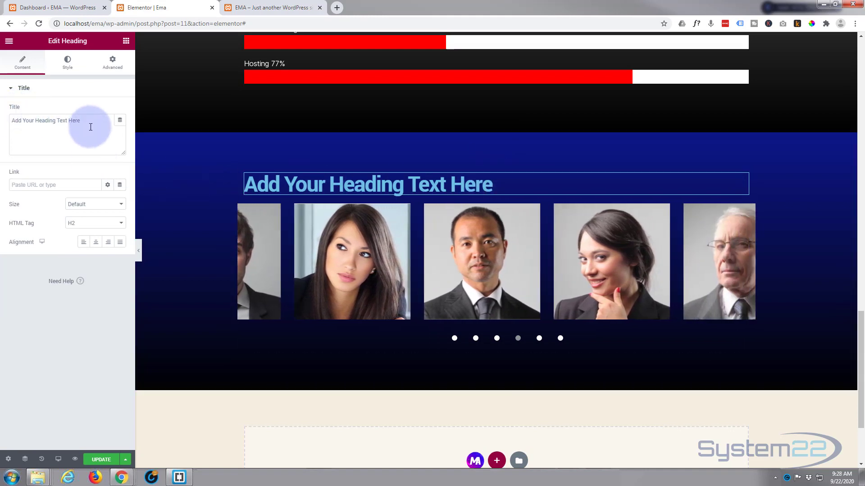
triple_click(83, 120)
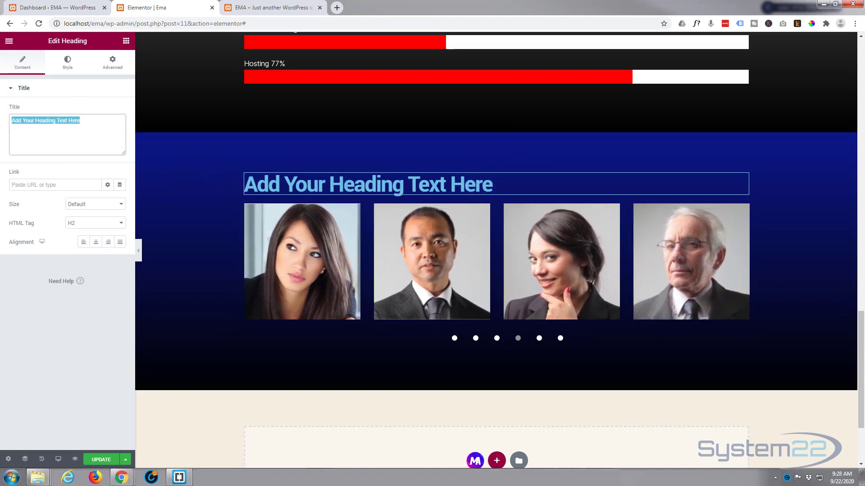
text(Our Team)
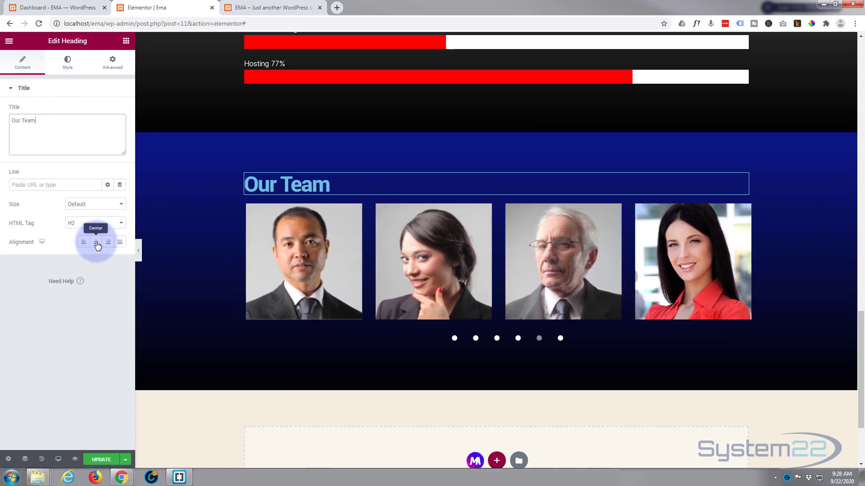
click(96, 242)
- Colour the heading text white (#FFFFFF) and update the page
click(68, 62)
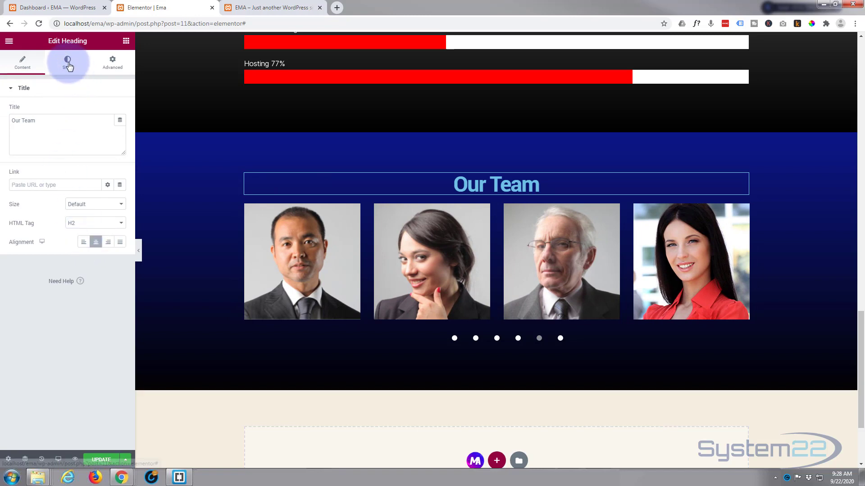
click(120, 110)
text(#FFFFFF)
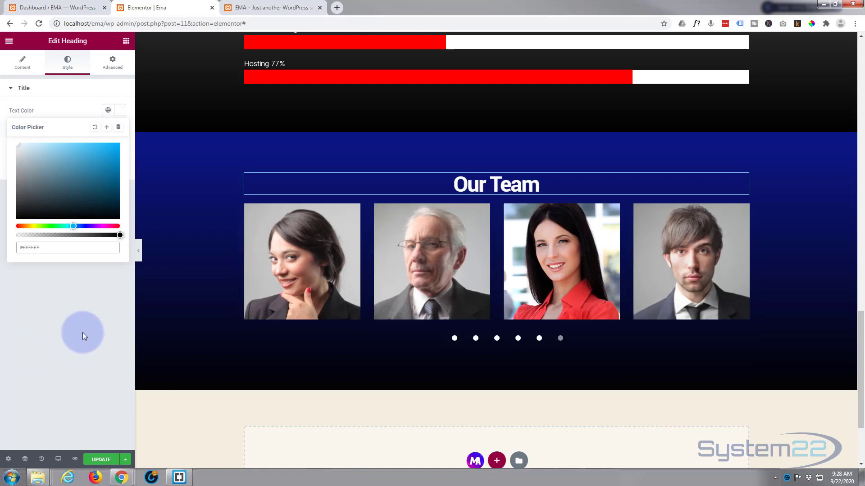
click(102, 460)
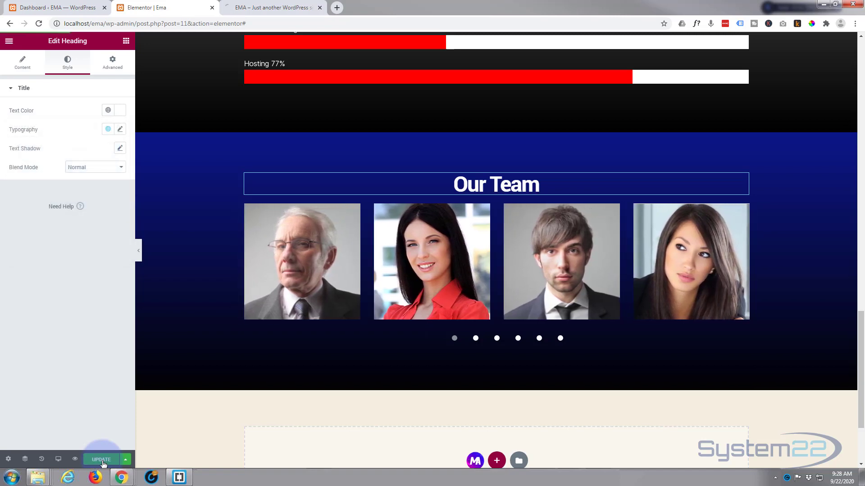
- Preview the page, scroll to the Our Team carousel and view member details on the hovered cards
click(75, 459)
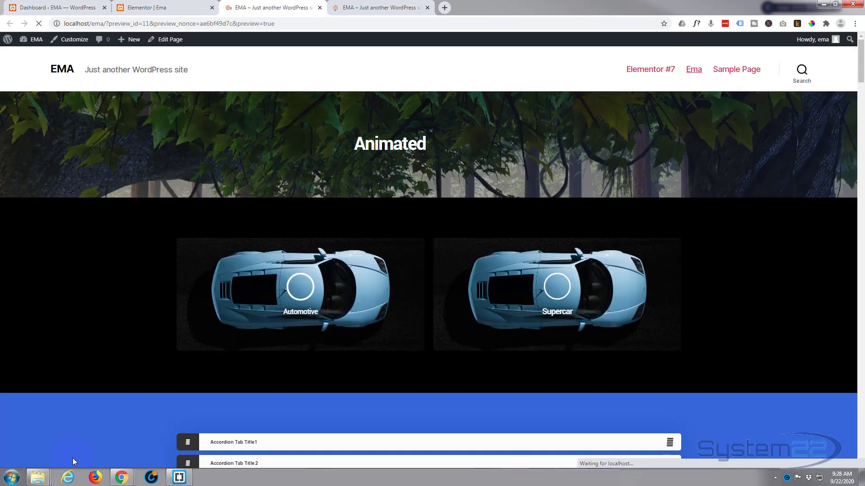
scroll(137, 217, down, 7)
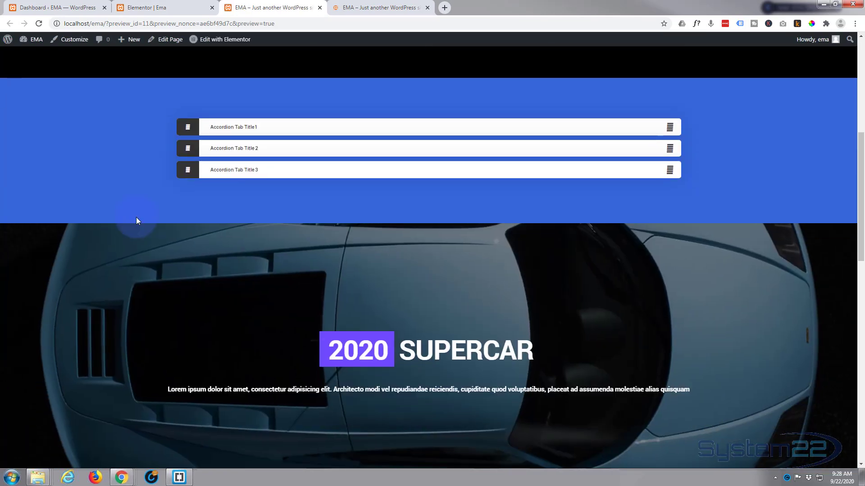
scroll(132, 217, down, 15)
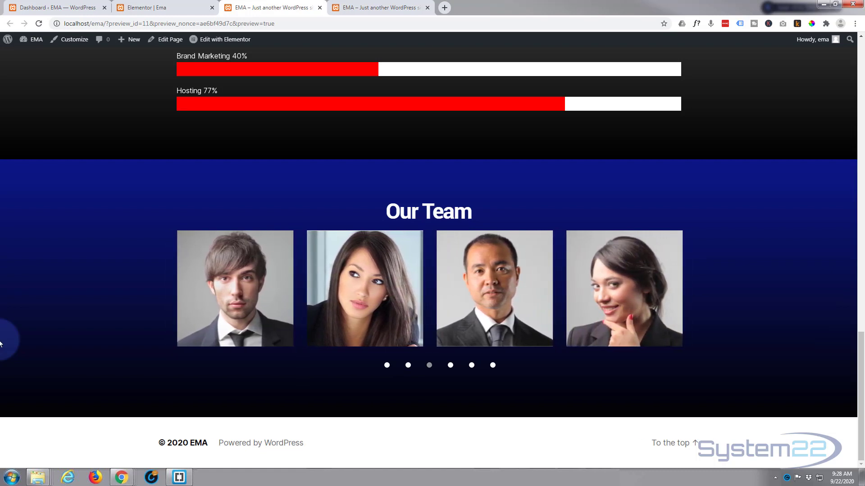
mouse_move(231, 293)
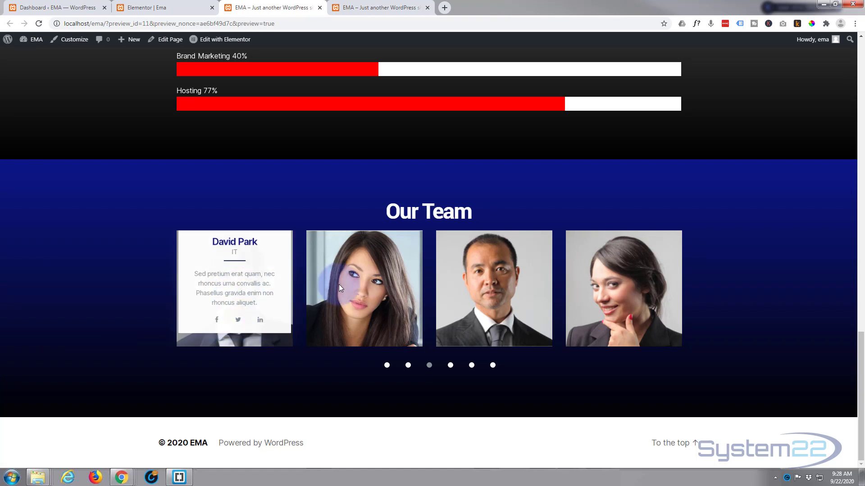
mouse_move(339, 284)
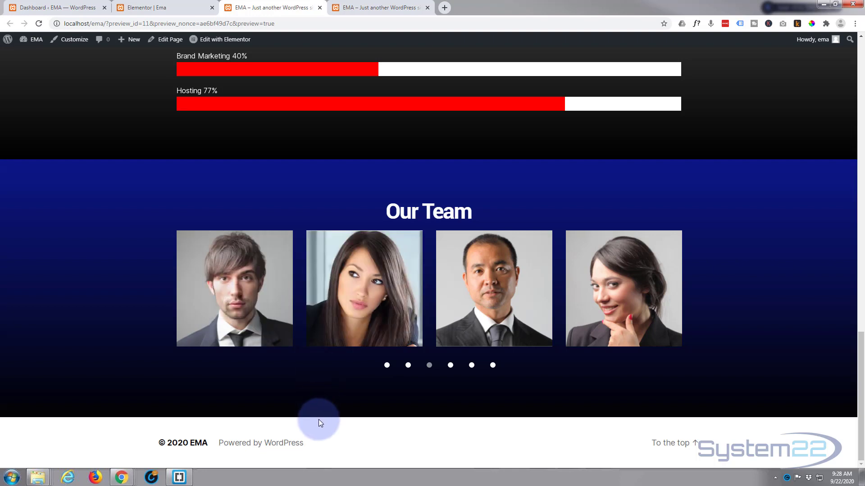